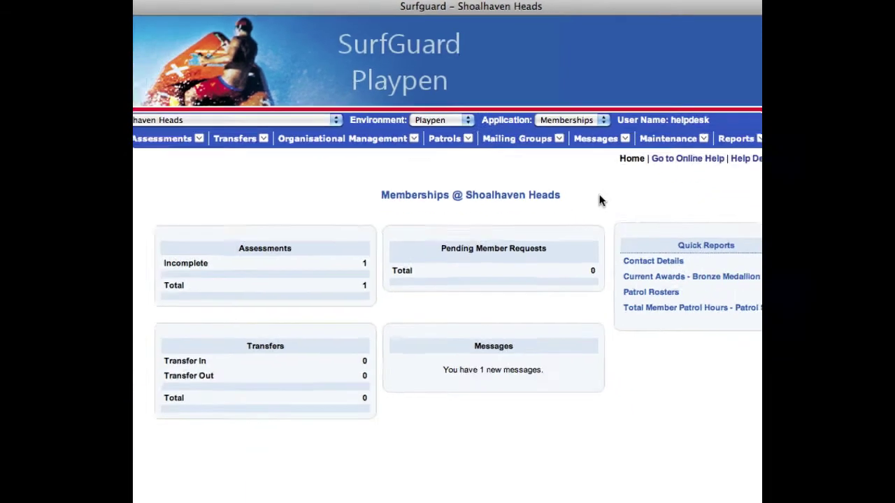
- Keep the Playpen environment and start a new member from Members > Add Member
click(466, 161)
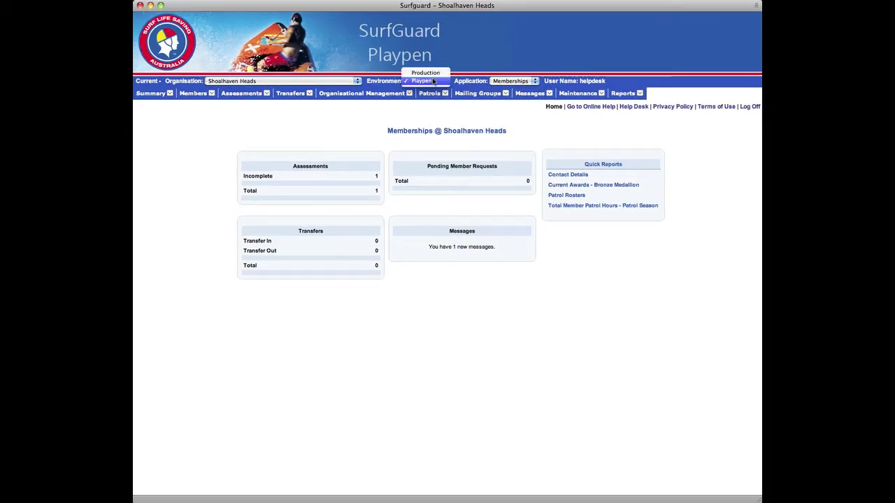
click(545, 125)
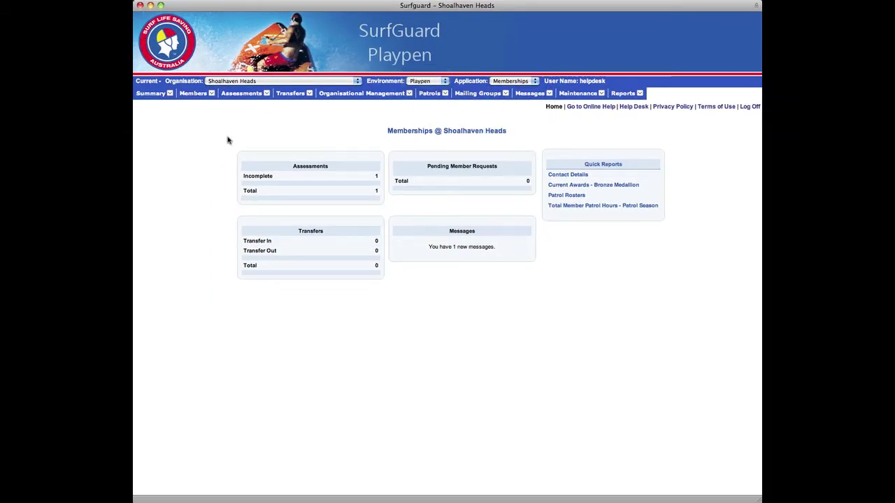
click(192, 93)
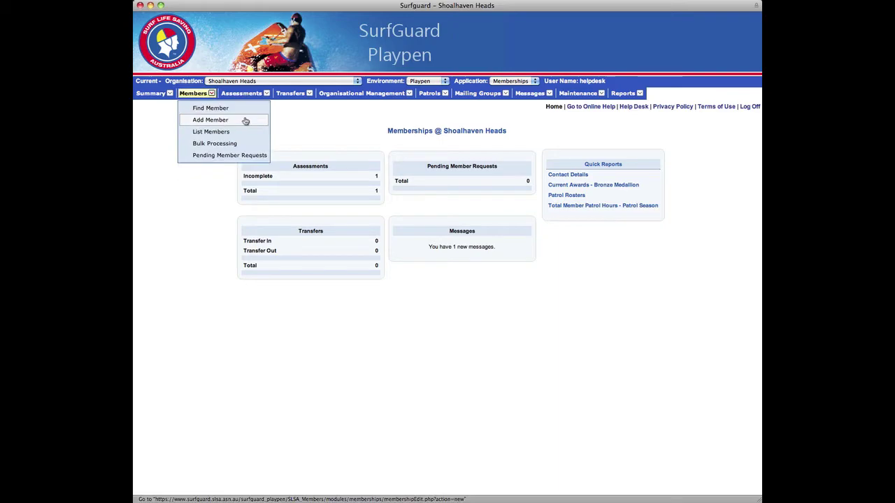
click(210, 120)
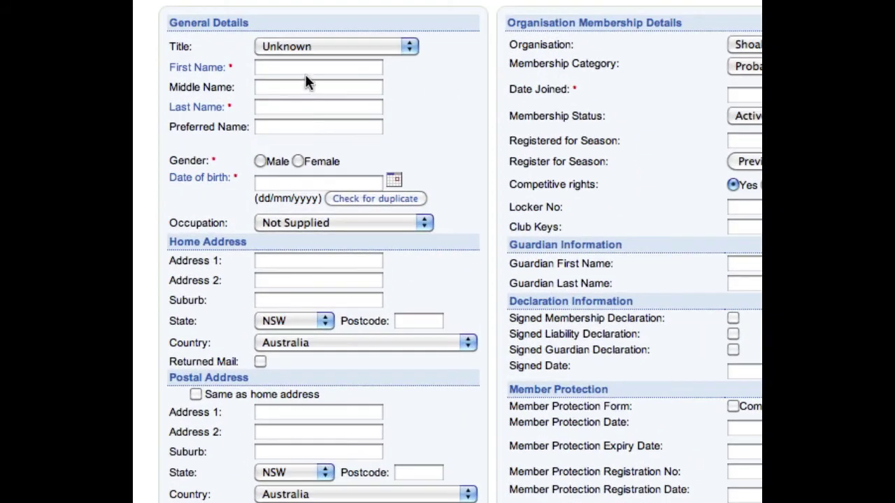
- Enter the member's first and last name, Male gender and date of birth 01/01/1989
click(207, 144)
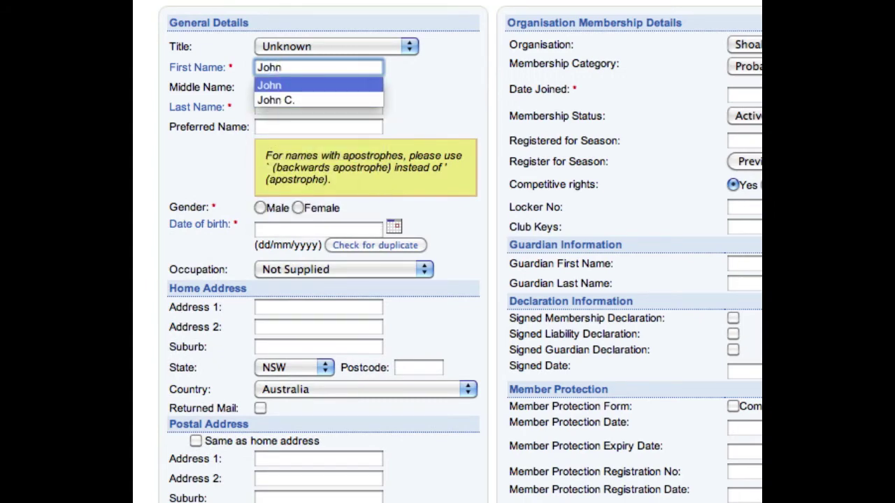
key(Tab)
key(Tab)
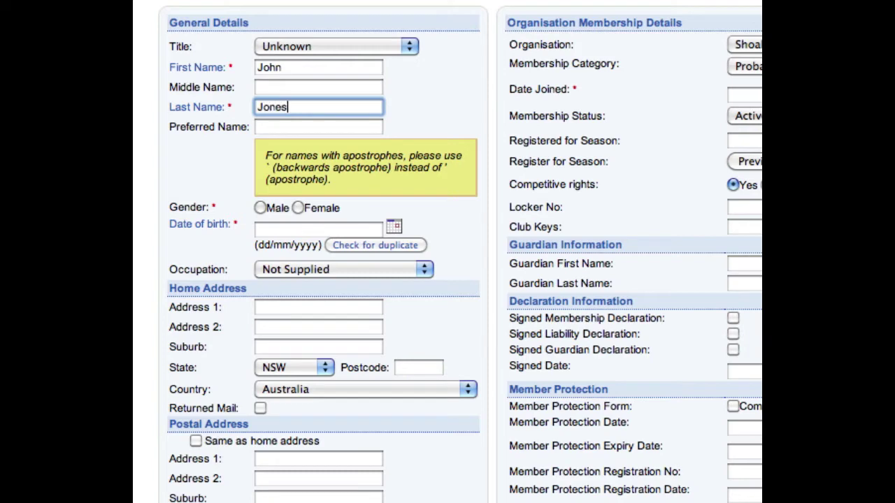
key(Tab)
key(Tab)
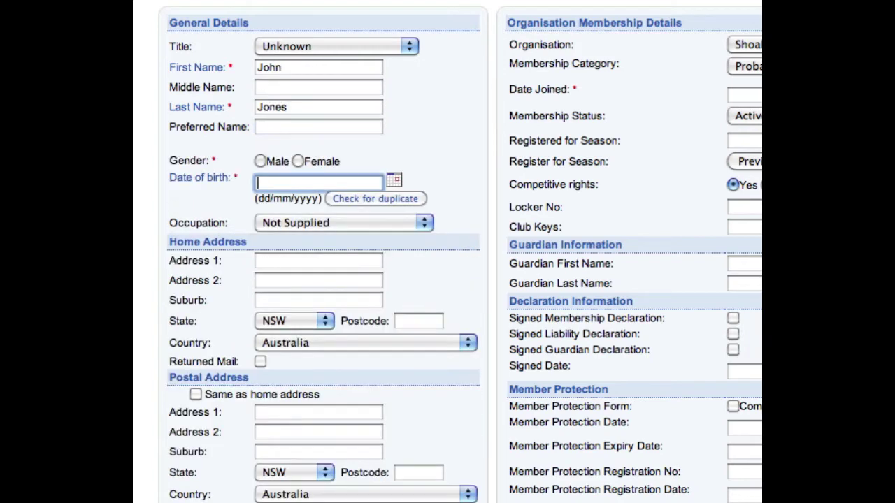
click(260, 162)
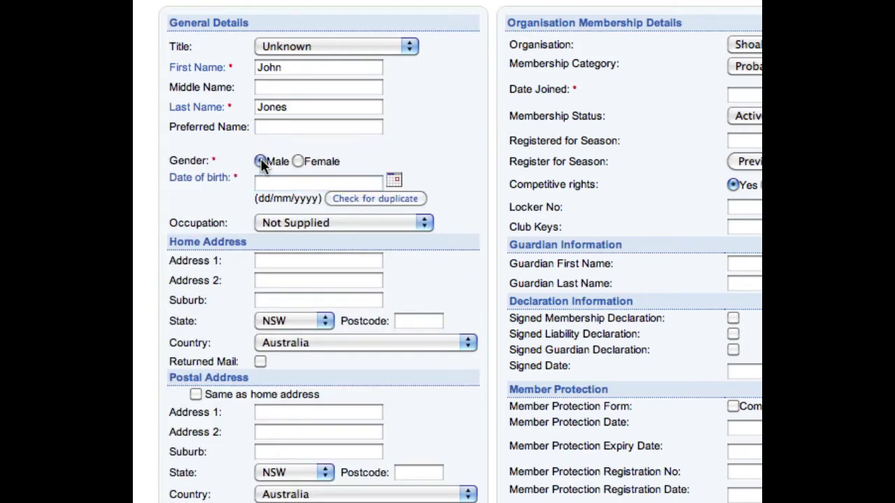
click(274, 183)
text(01/)
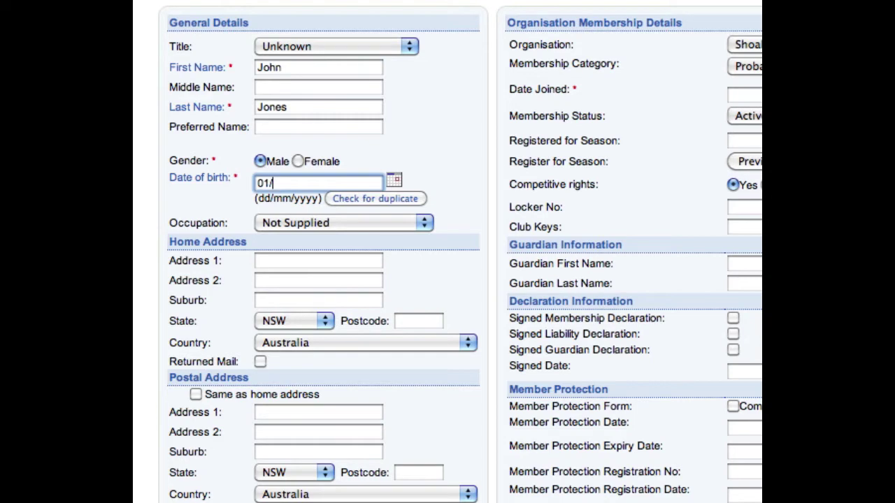
text(01/1989)
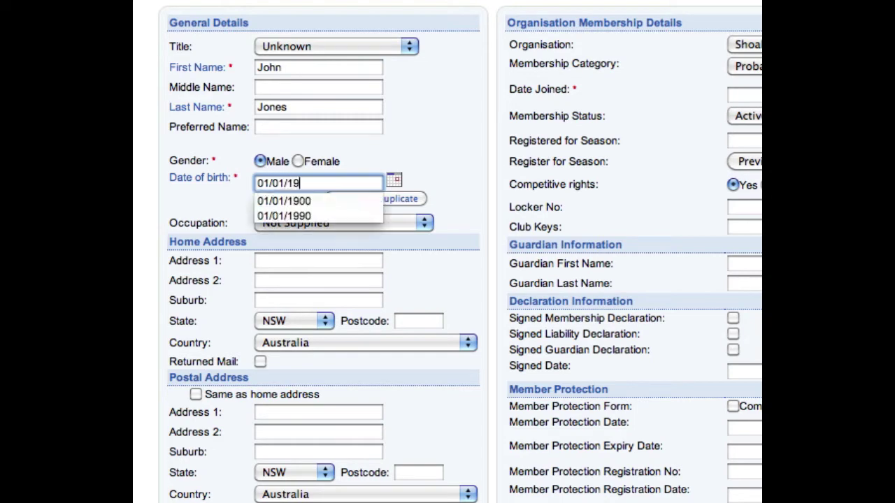
click(419, 117)
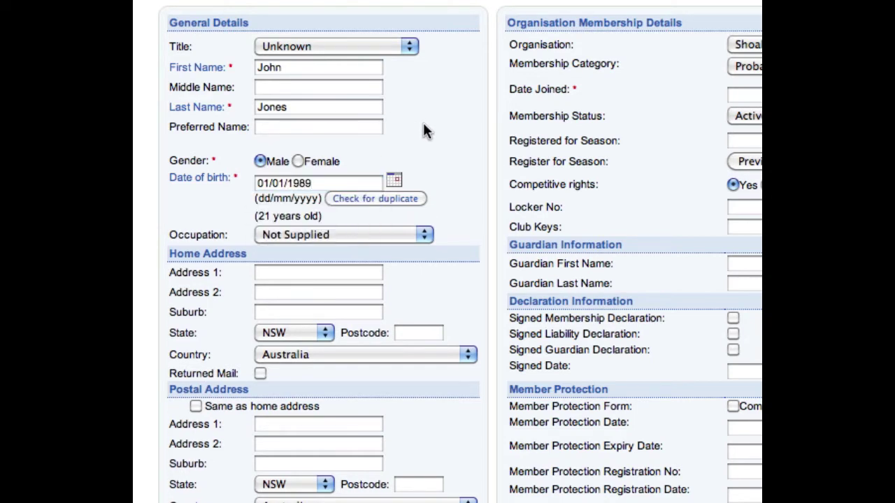
- Run the duplicate check on the names and birth date, and acknowledge the no-duplicates result
click(378, 198)
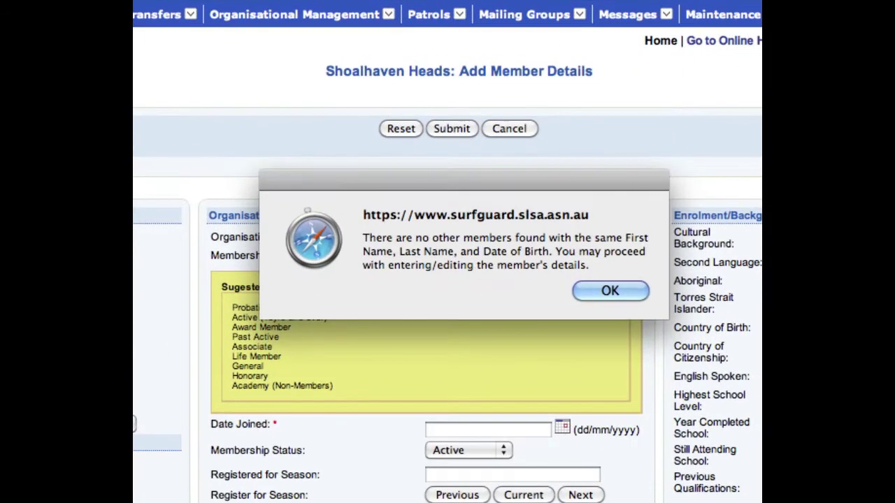
click(610, 291)
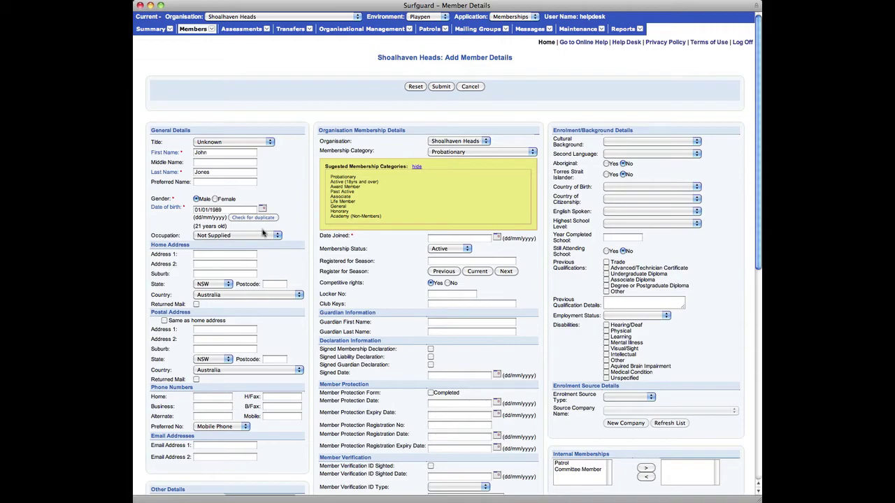
- Choose Barman from the Occupation list
click(259, 235)
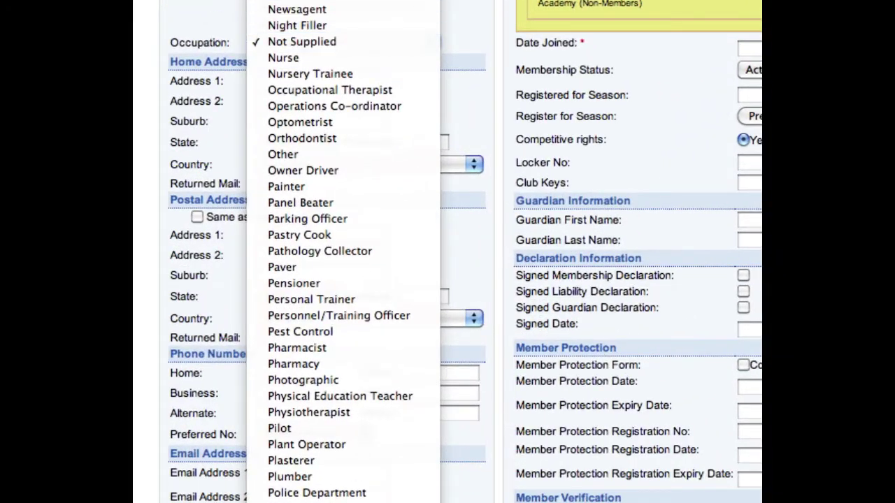
scroll(374, 37, up, 15)
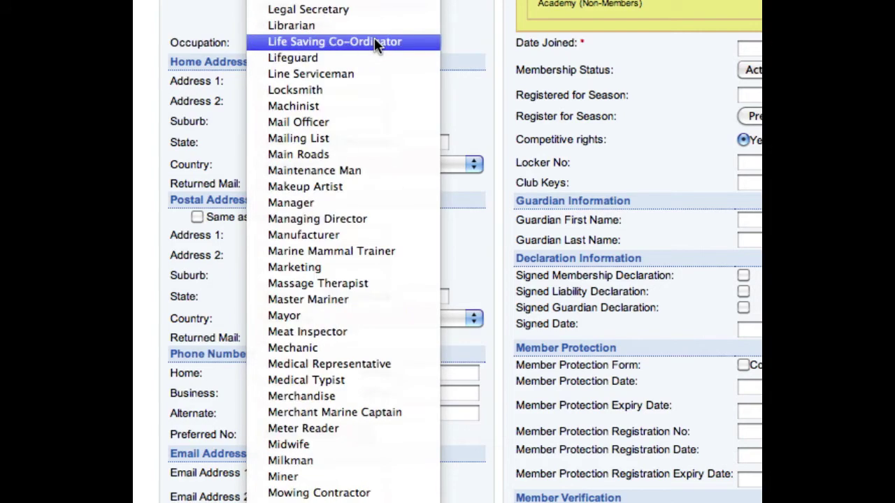
scroll(374, 37, up, 20)
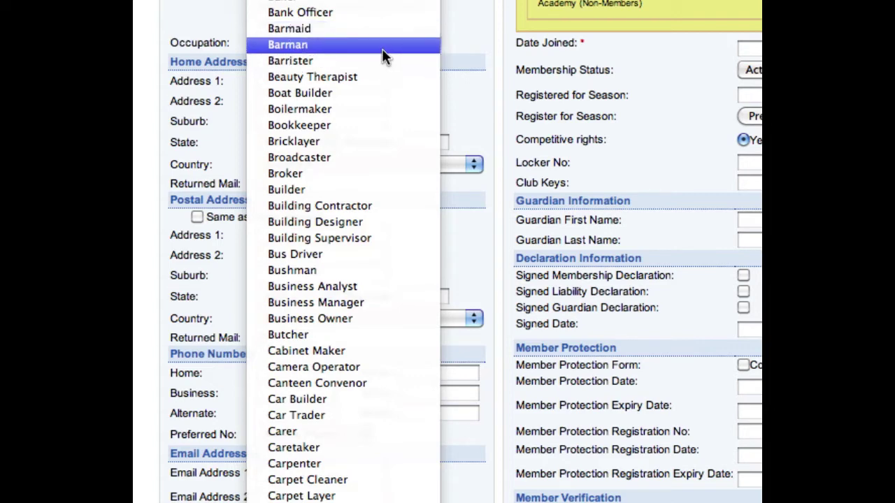
click(381, 46)
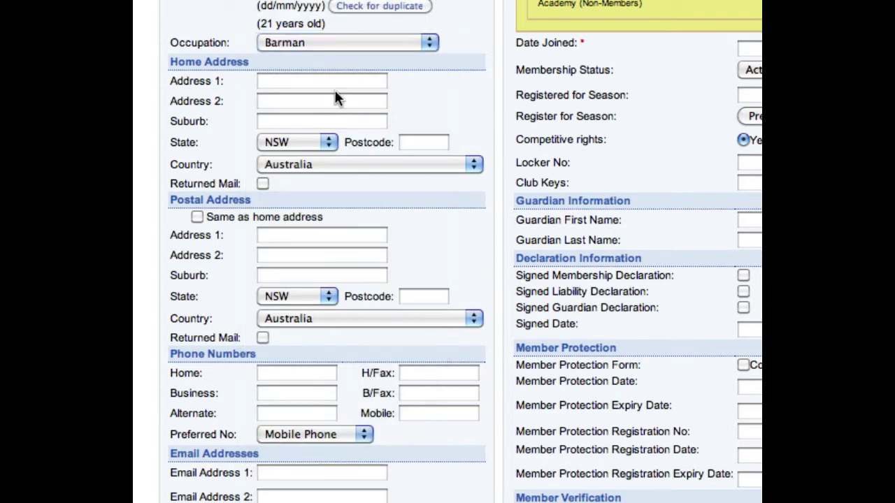
click(337, 89)
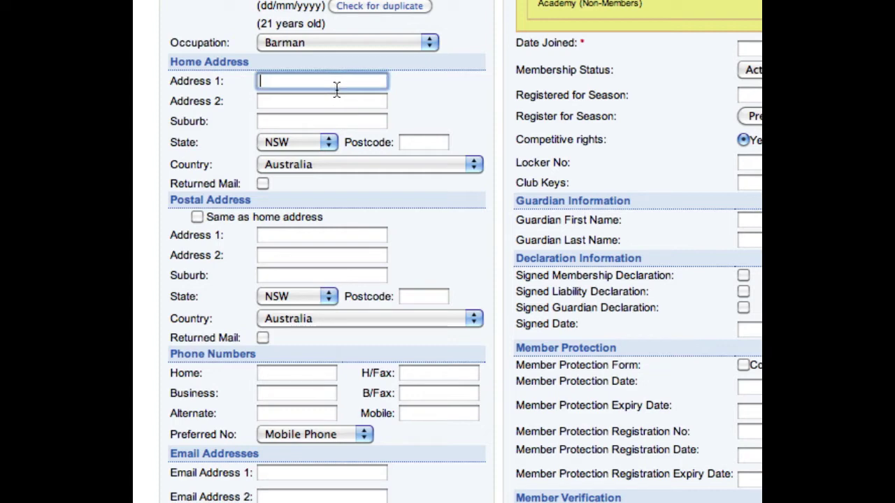
- Enter the home street, suburb and postcode, and mark the postal address as same as home
text(26 Privet Drive)
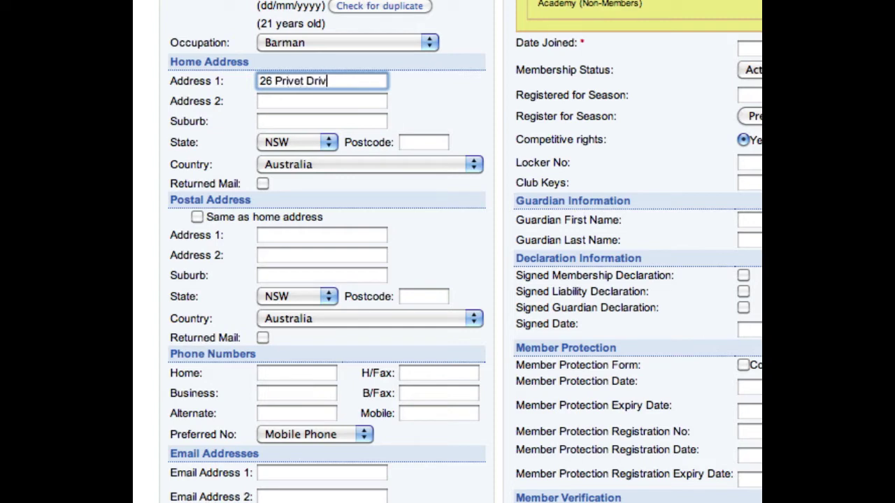
key(Tab)
key(Tab)
text(Sho)
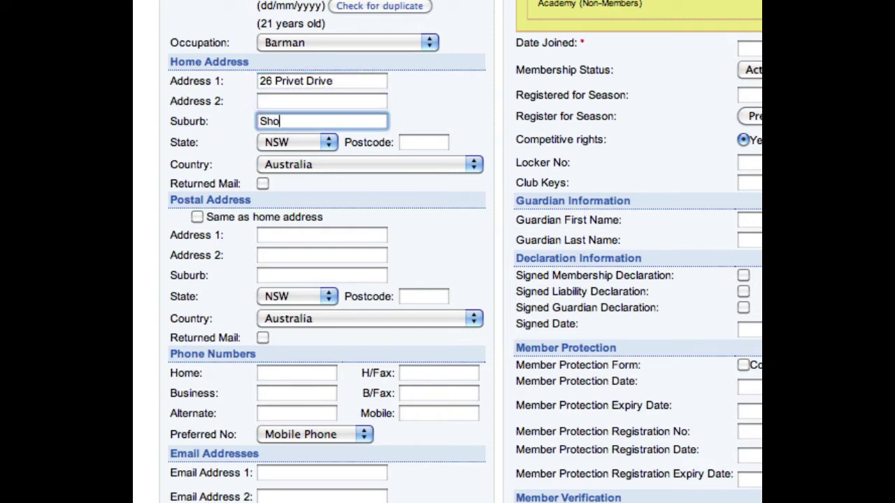
text(alhaven Heads)
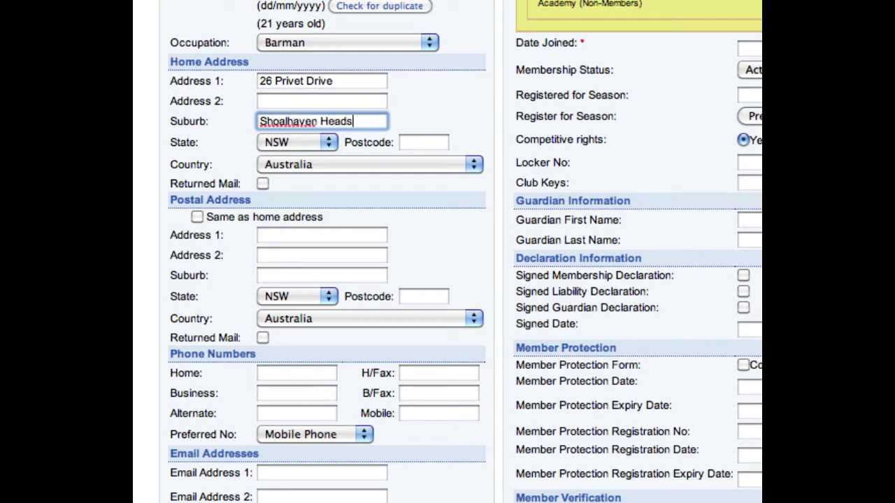
key(Tab)
text(2535)
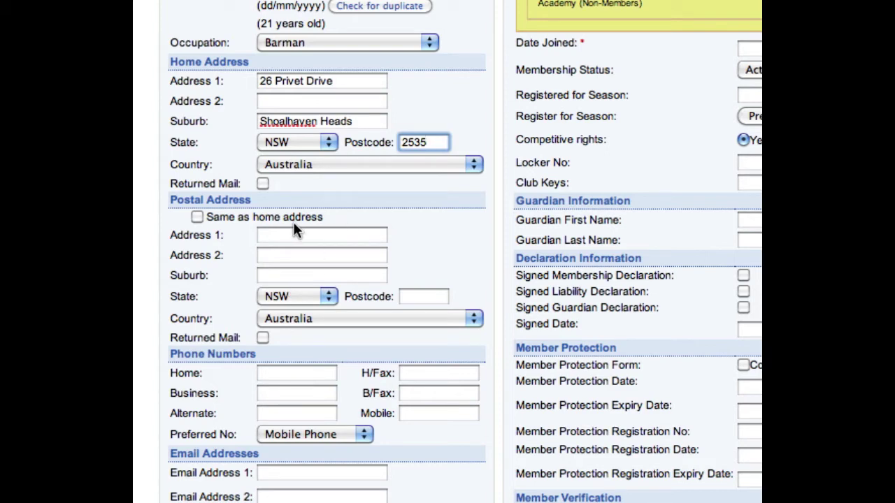
click(198, 217)
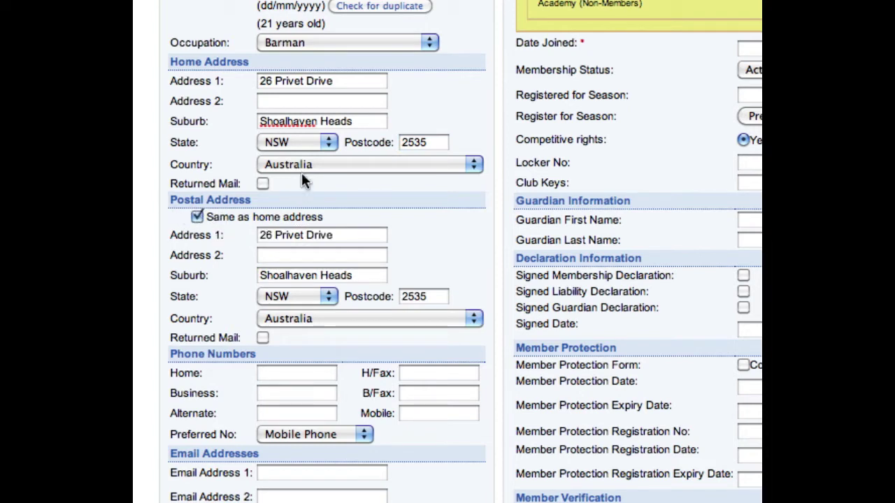
- Enter the member's home phone, mobile number and first email address
click(297, 372)
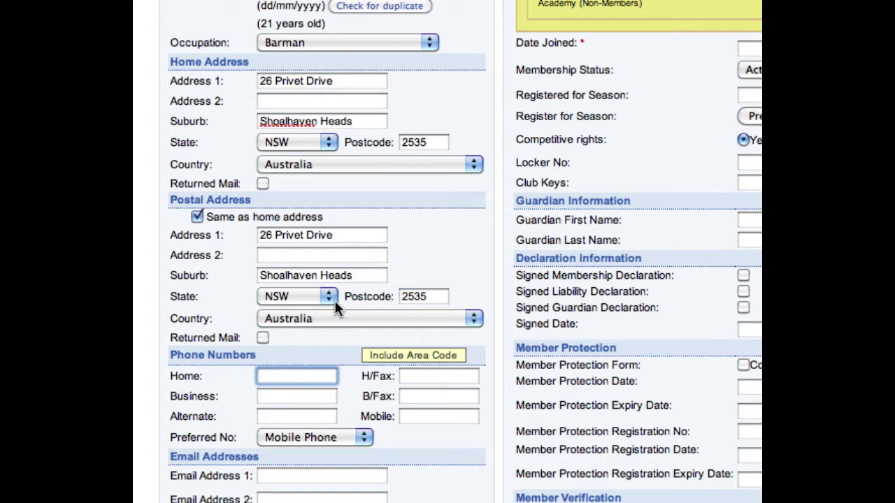
text(02444)
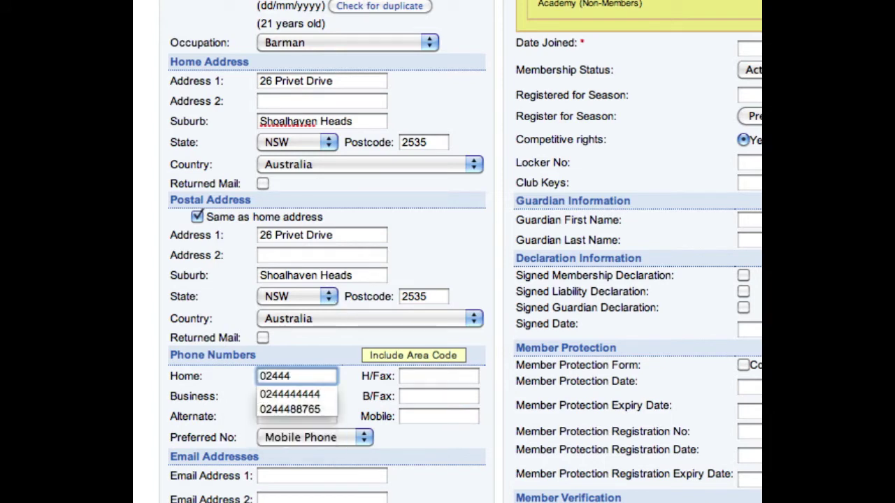
text(44444)
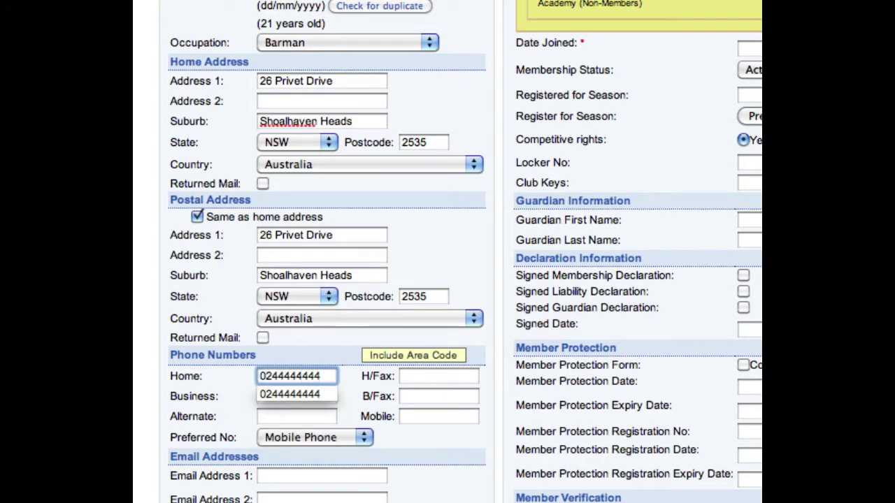
key(Tab)
key(Tab)
key(Tab)
key(Tab)
key(Tab)
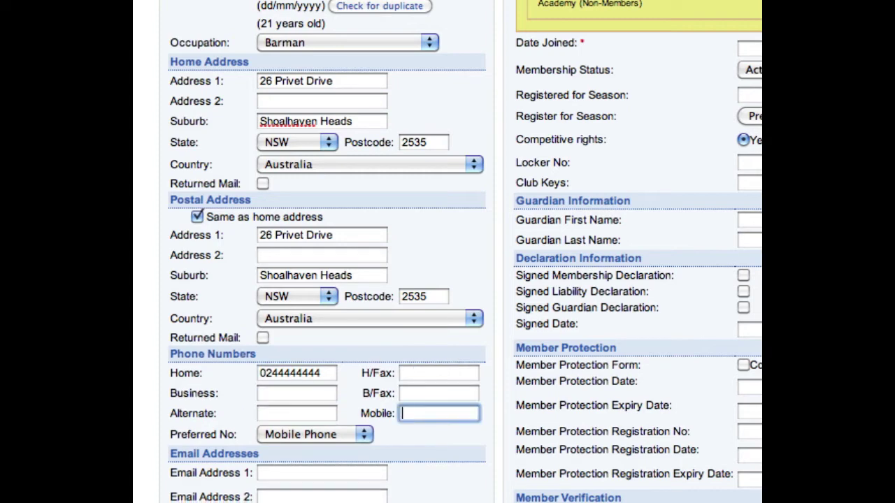
text(0)
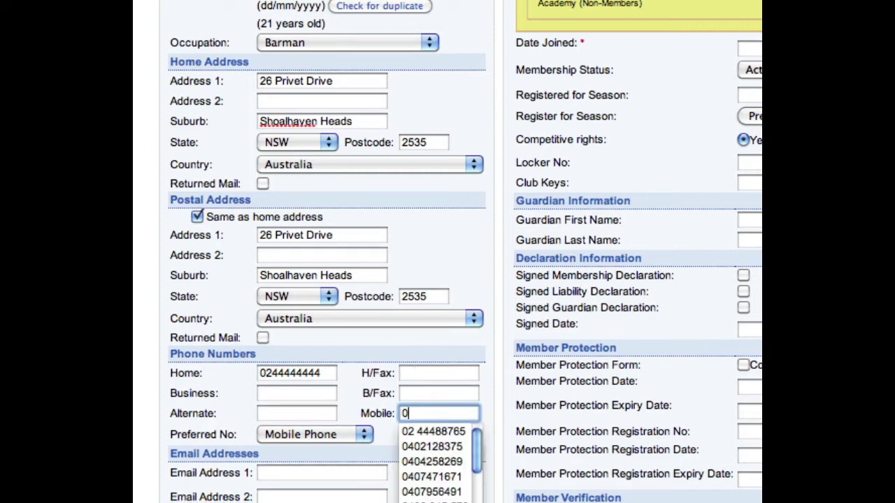
text(10)
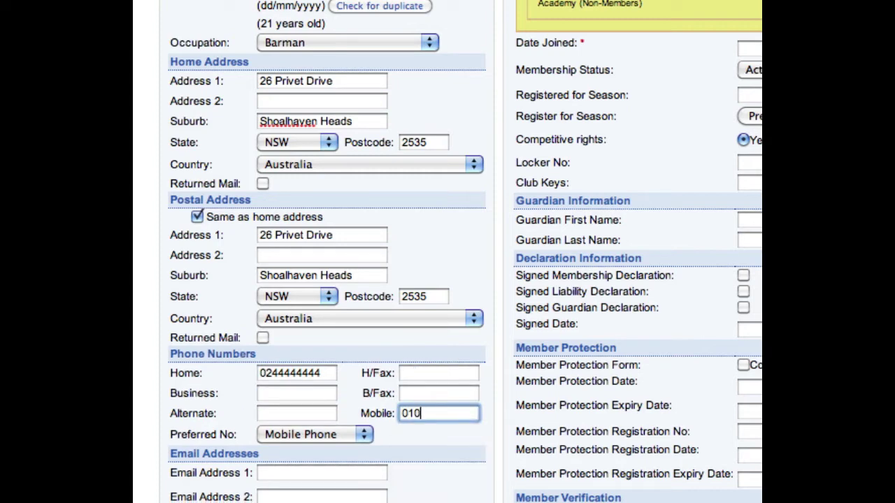
key(BackSpace)
key(BackSpace)
text(410000000)
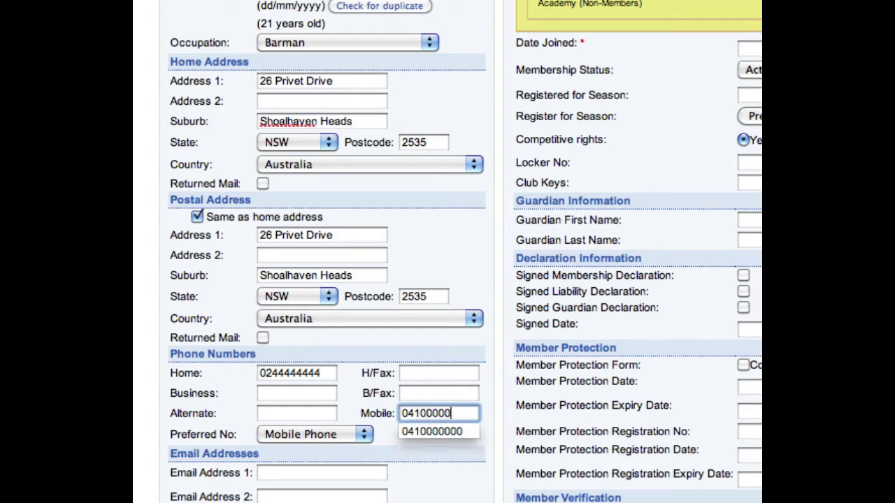
click(297, 496)
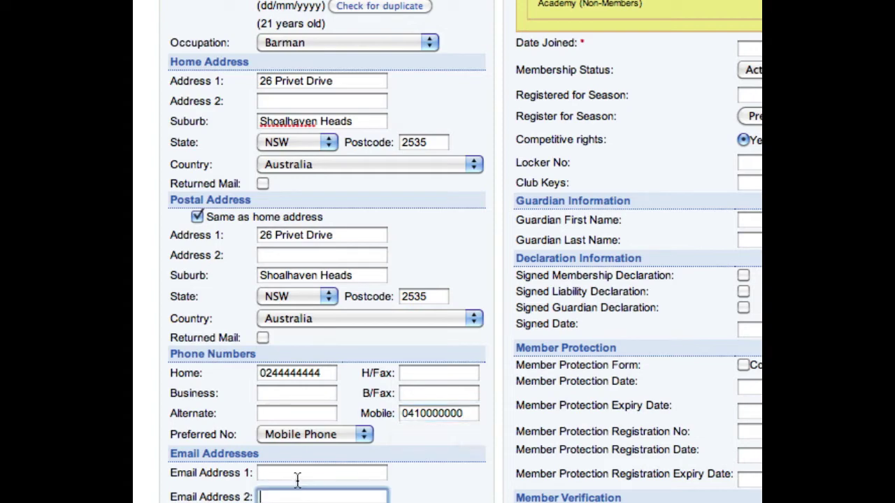
click(297, 479)
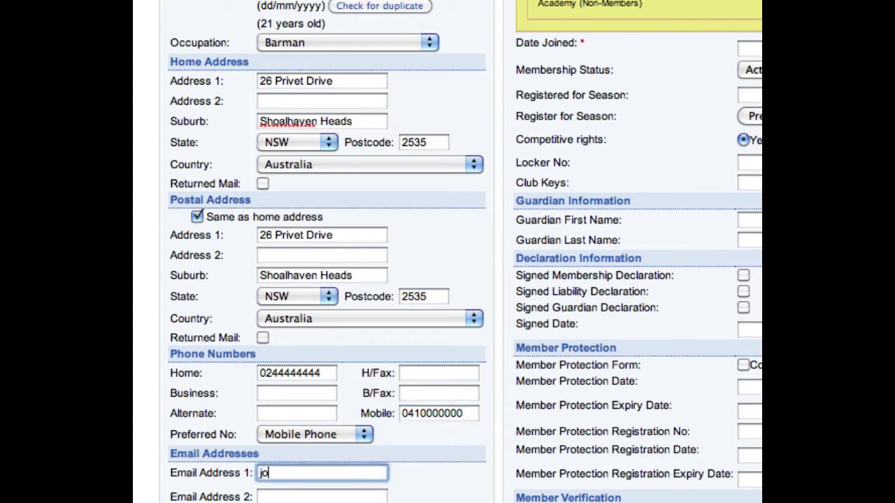
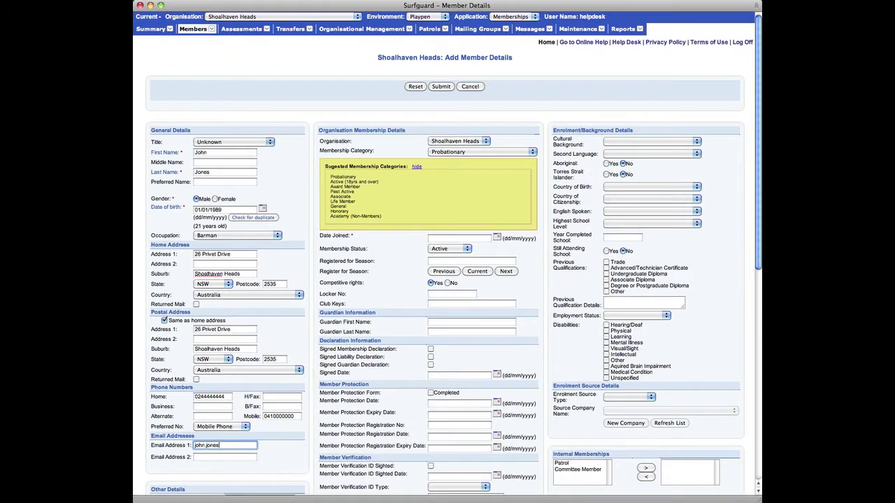
- Record a Car driver's licence with its number and 01/01/2012 expiry, leaving marine licence empty
scroll(758, 220, down, 10)
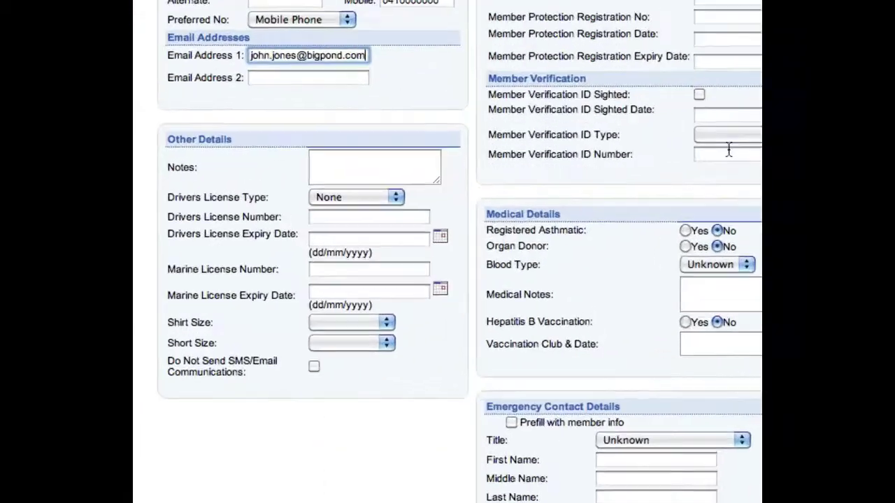
click(371, 171)
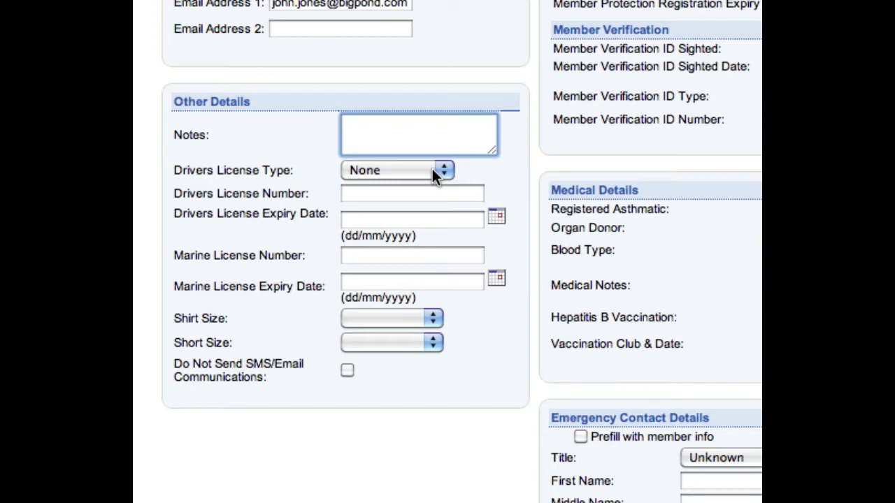
click(432, 173)
click(430, 134)
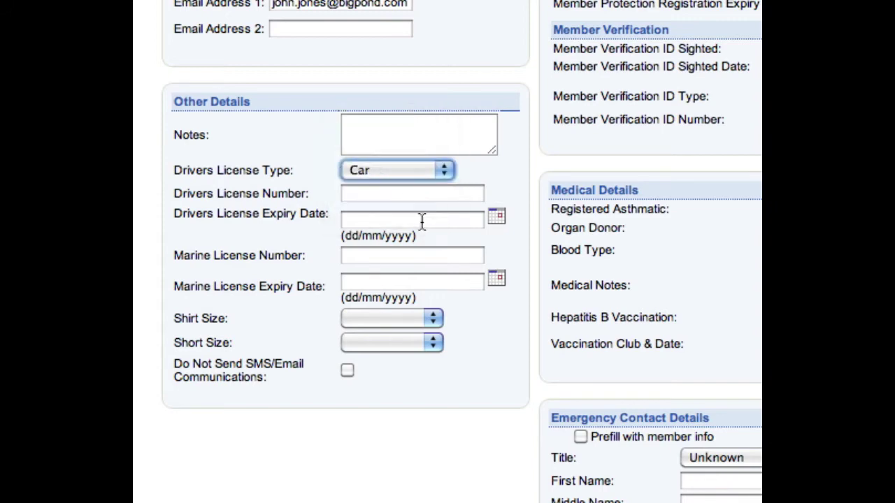
click(414, 200)
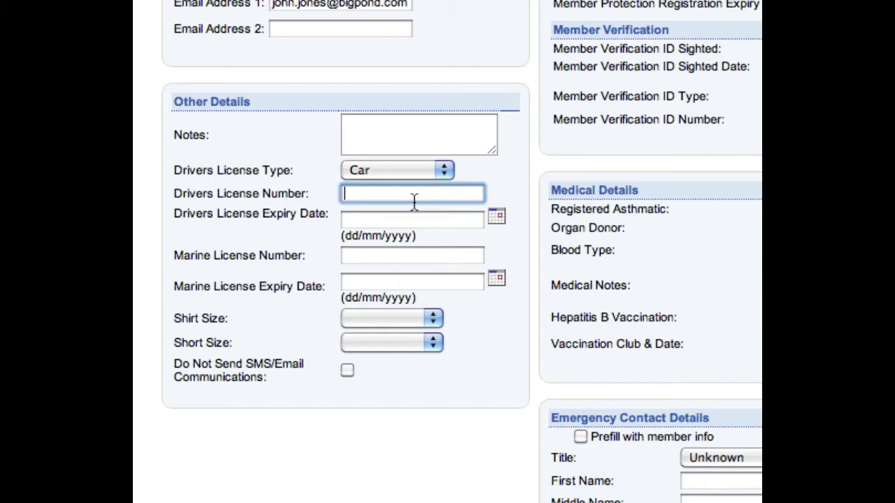
text(0123456789)
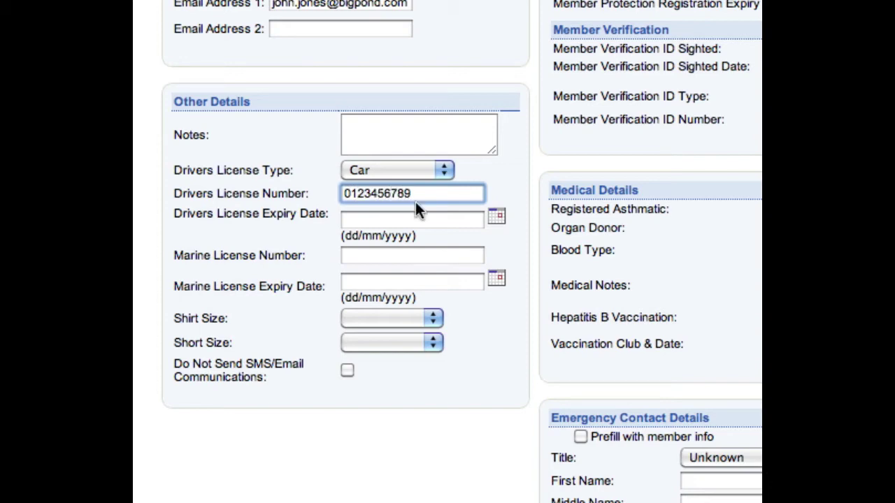
click(415, 214)
text(01/)
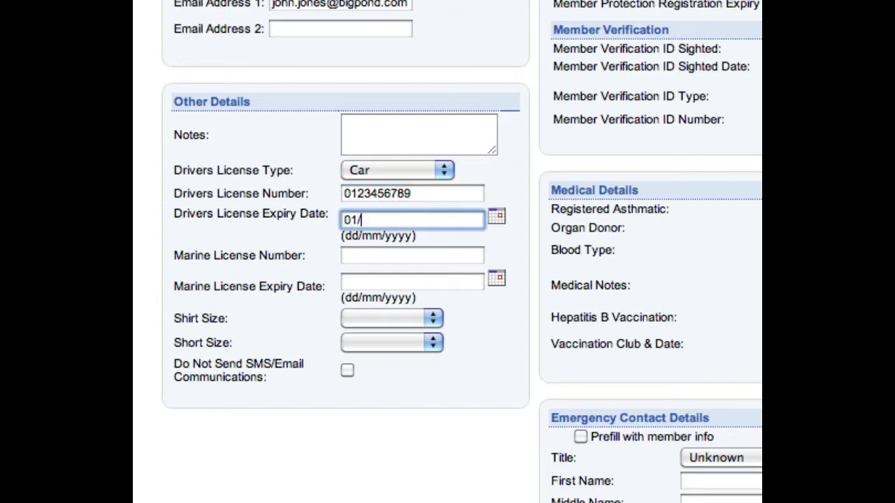
text(01/2012)
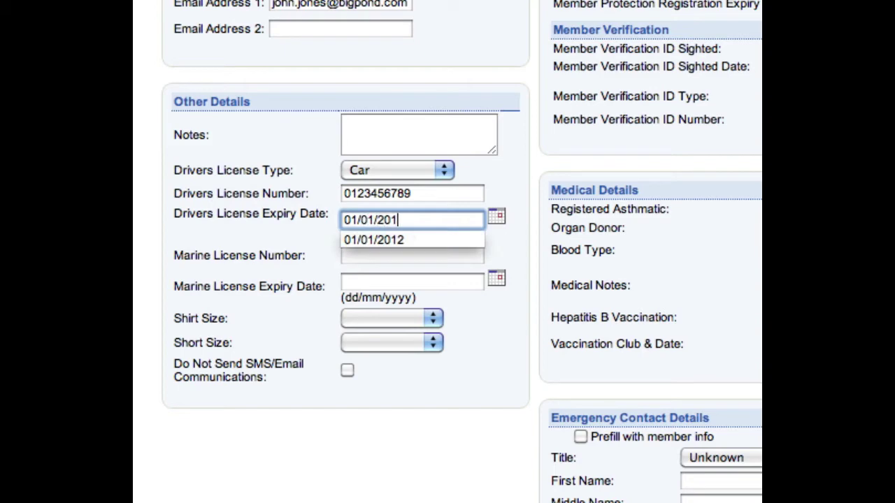
click(418, 255)
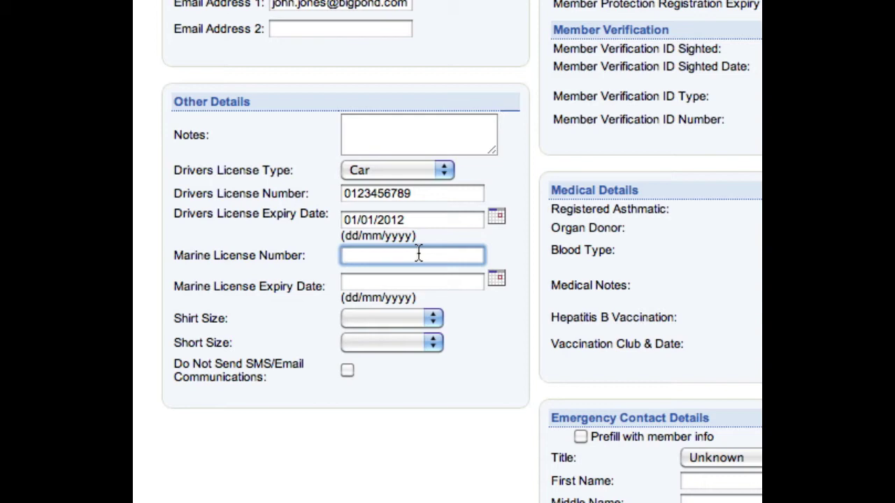
click(458, 366)
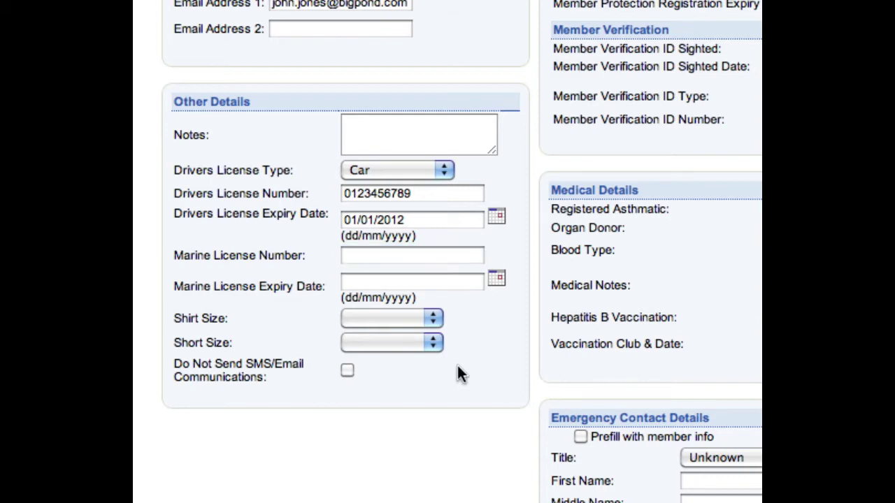
- Set both the shirt size and short size to XXL
click(435, 315)
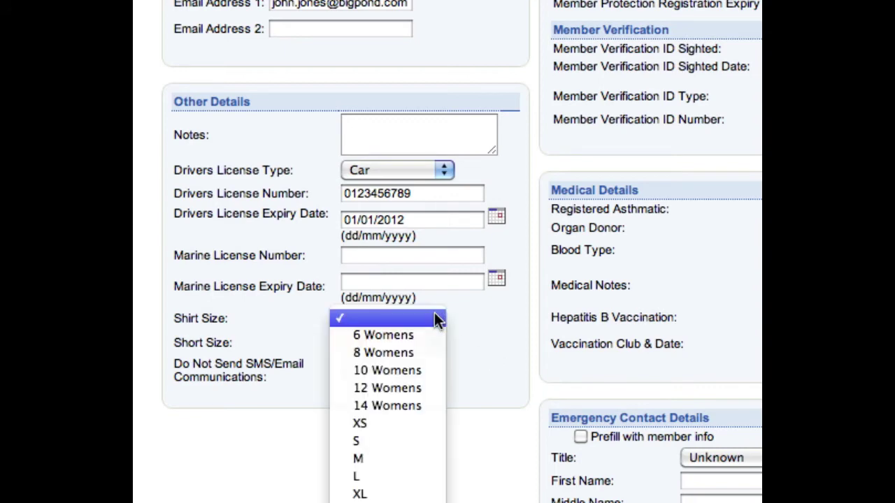
click(359, 502)
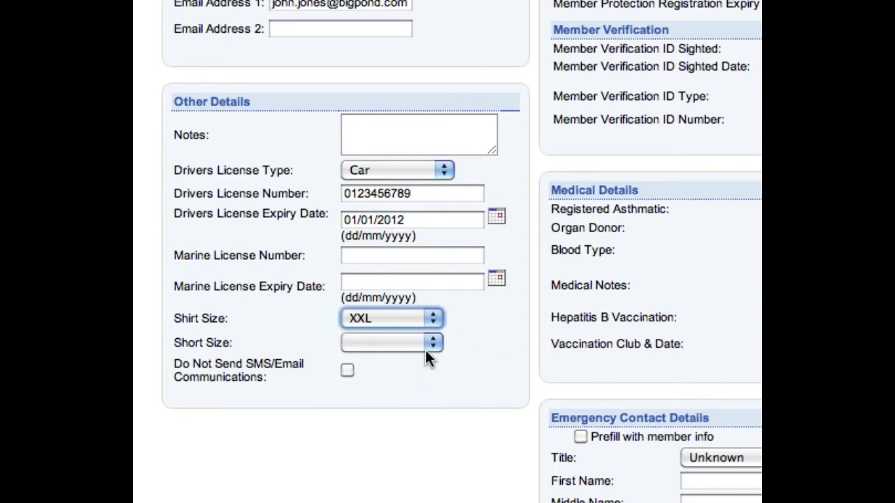
click(423, 346)
click(435, 497)
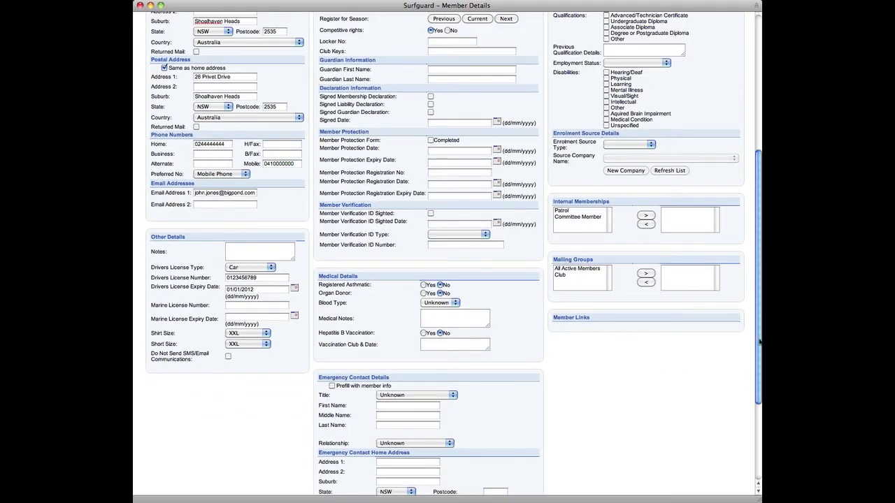
- Keep Shoalhaven Heads organisation, set category Active (18yrs and over) and joined date 01/01/1995
drag(758, 341, 758, 198)
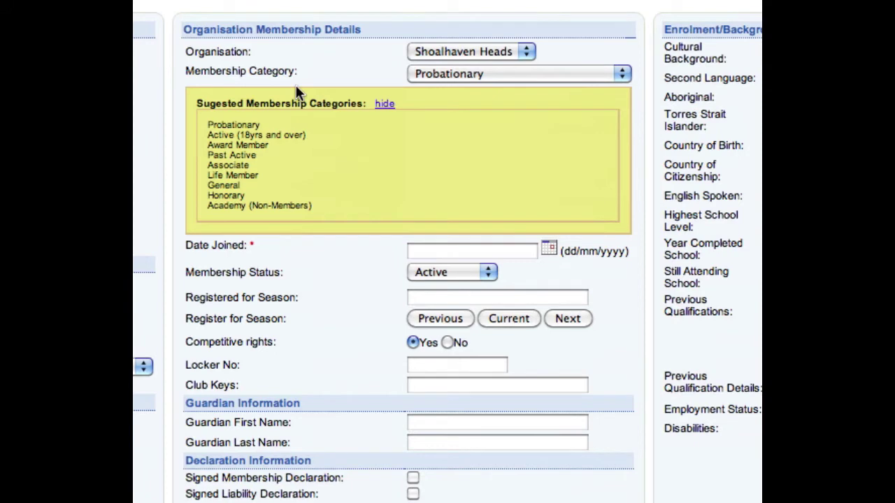
click(524, 52)
click(530, 47)
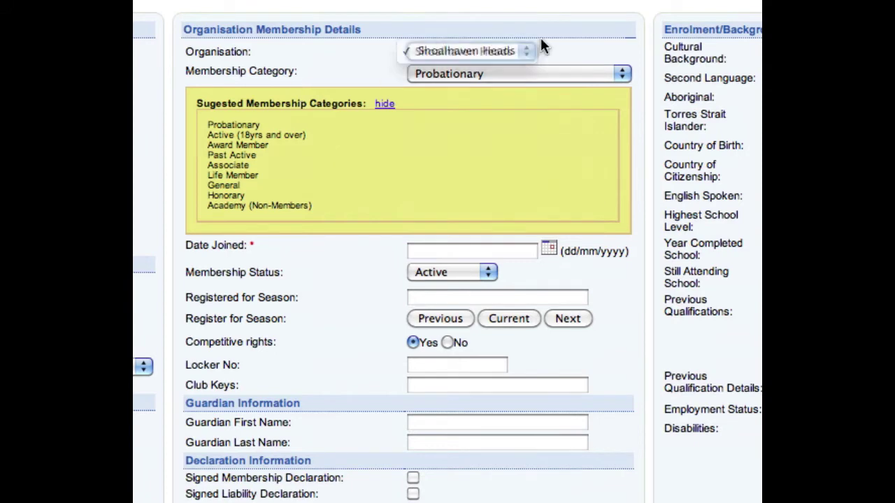
click(575, 72)
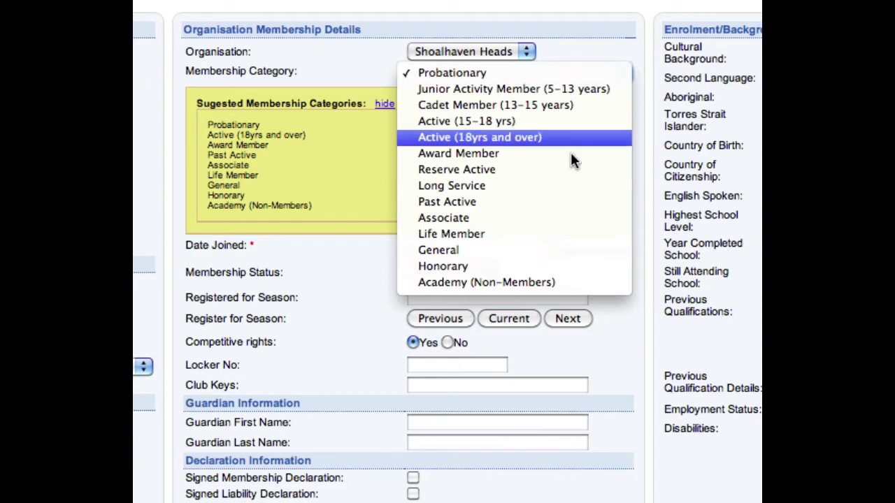
click(521, 140)
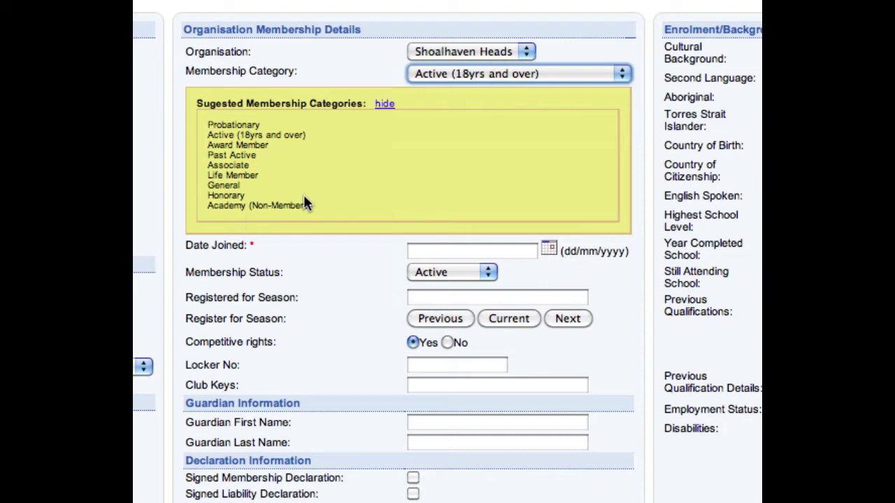
click(385, 104)
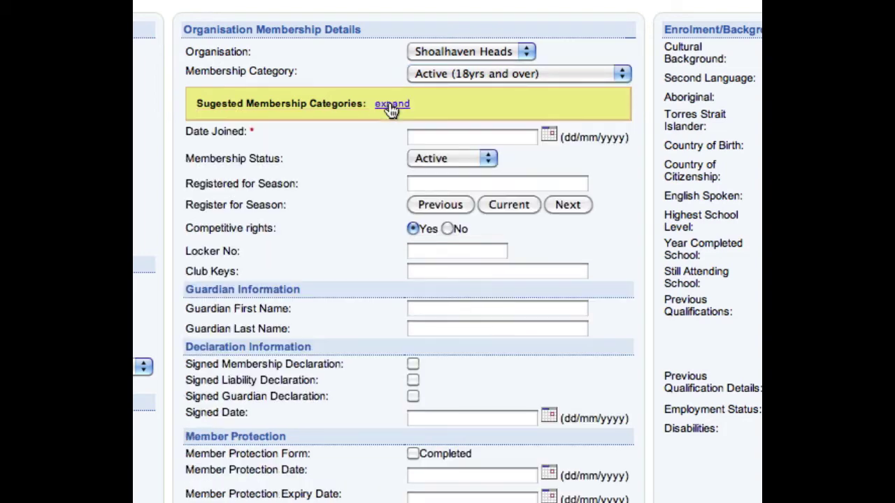
click(494, 140)
text(01/01)
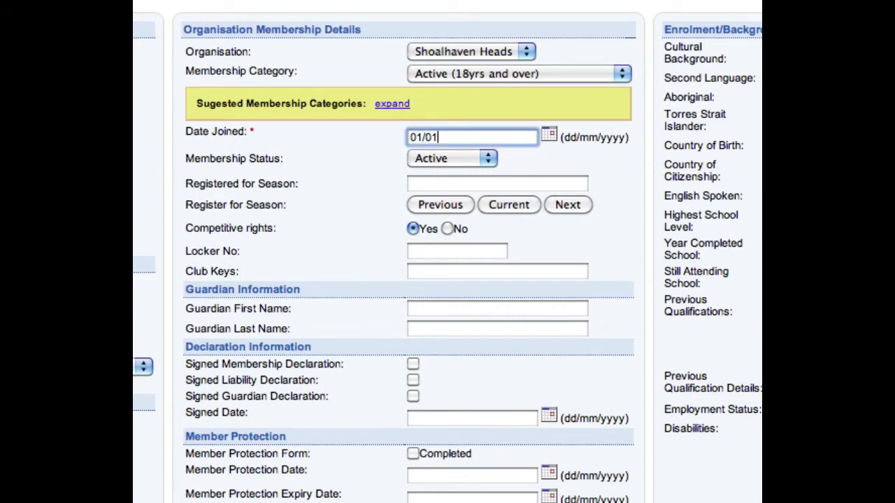
text(/1)
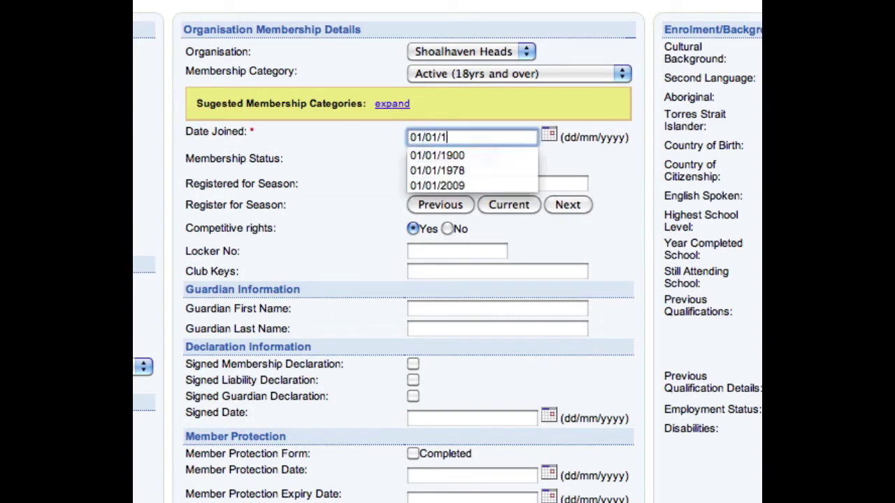
text(995)
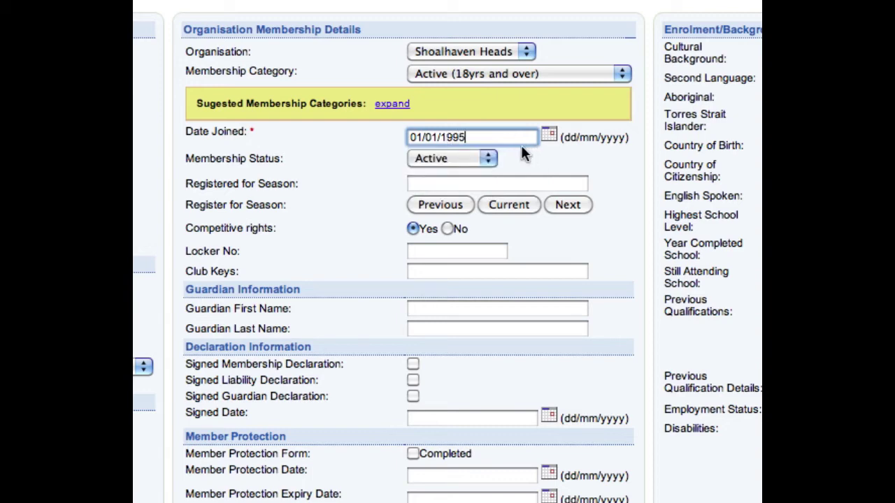
- Register for the current 2010-2011 season with competitive rights and mark the membership declaration signed
click(490, 181)
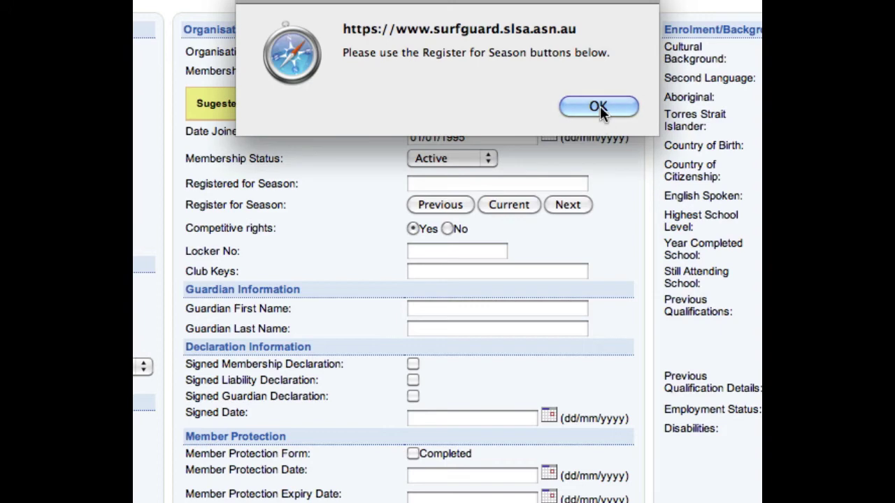
click(598, 106)
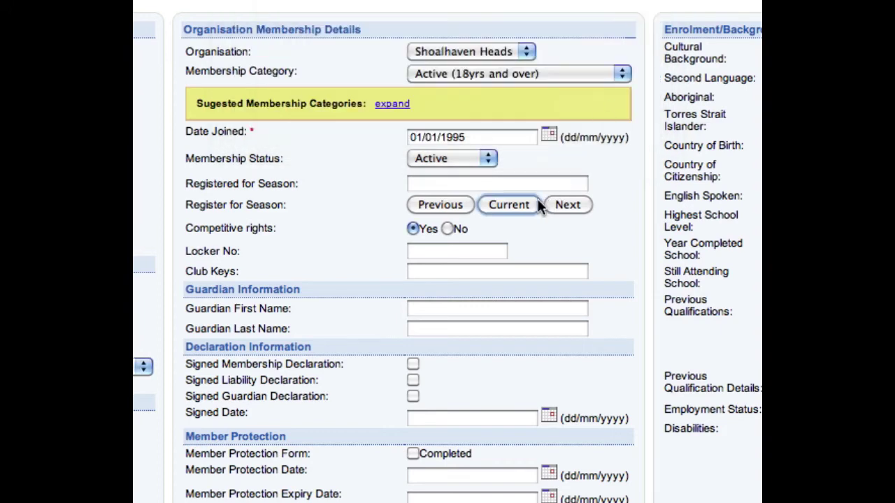
click(536, 206)
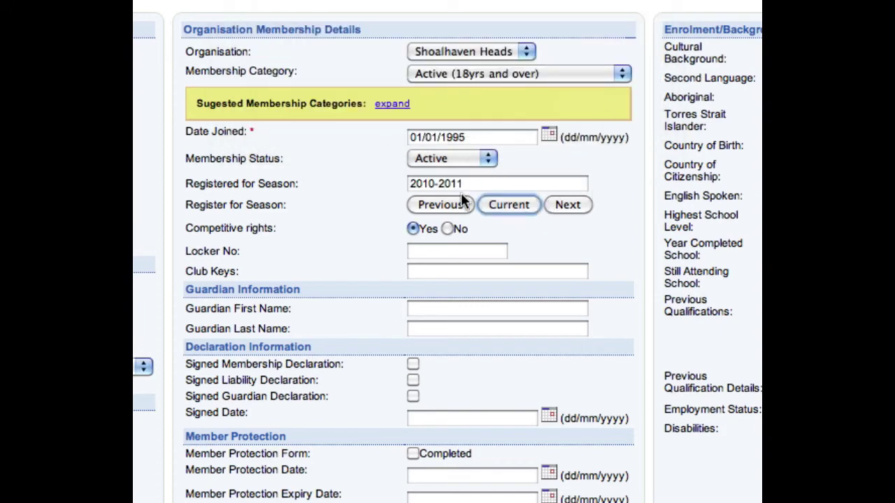
click(413, 229)
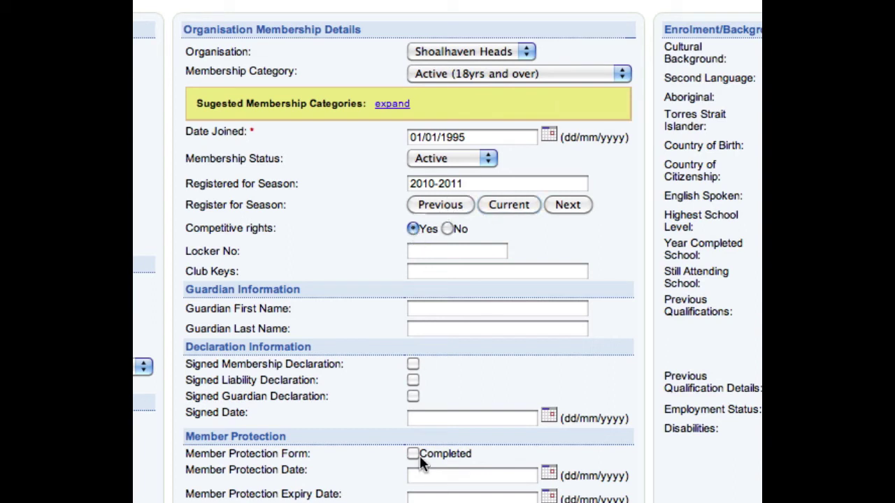
click(434, 258)
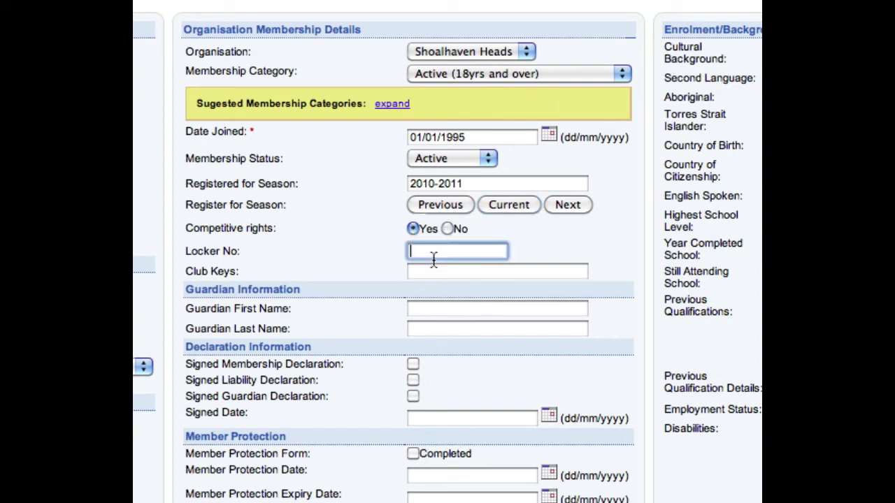
click(413, 364)
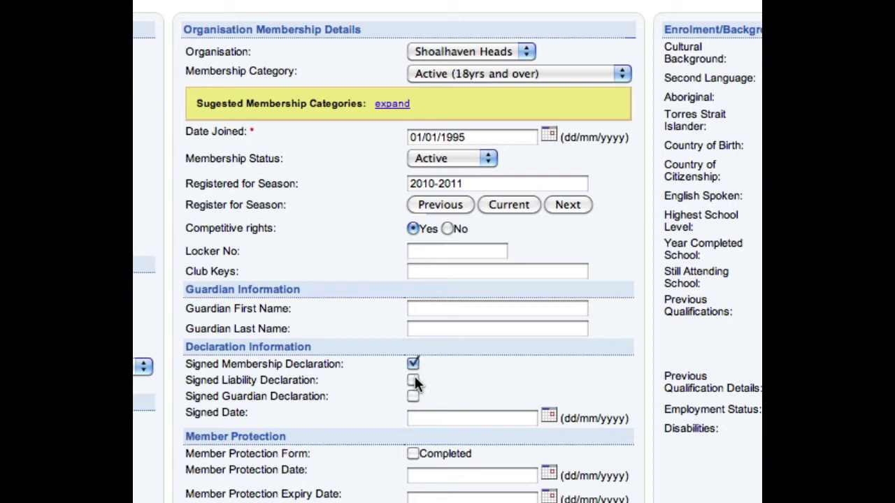
scroll(416, 421, down, 1)
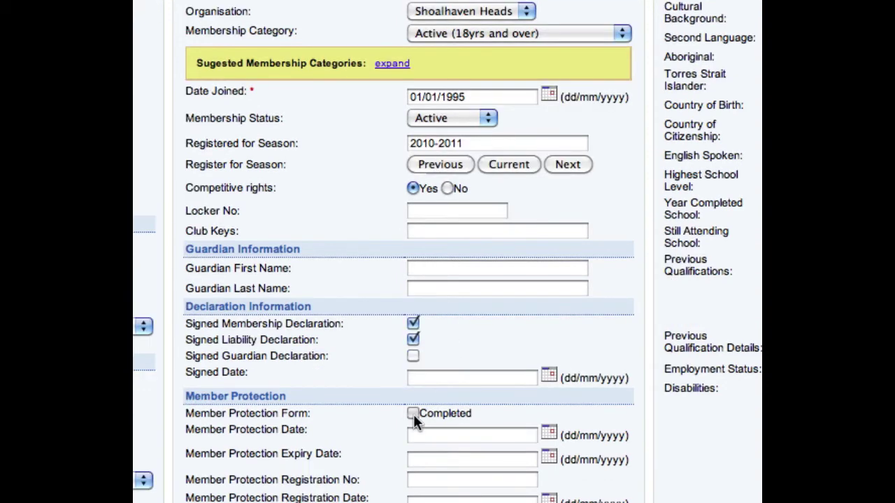
- Mark the member protection form completed, dated 01/01/1996 with expiry 01/01/2015
click(413, 413)
scroll(463, 432, down, 5)
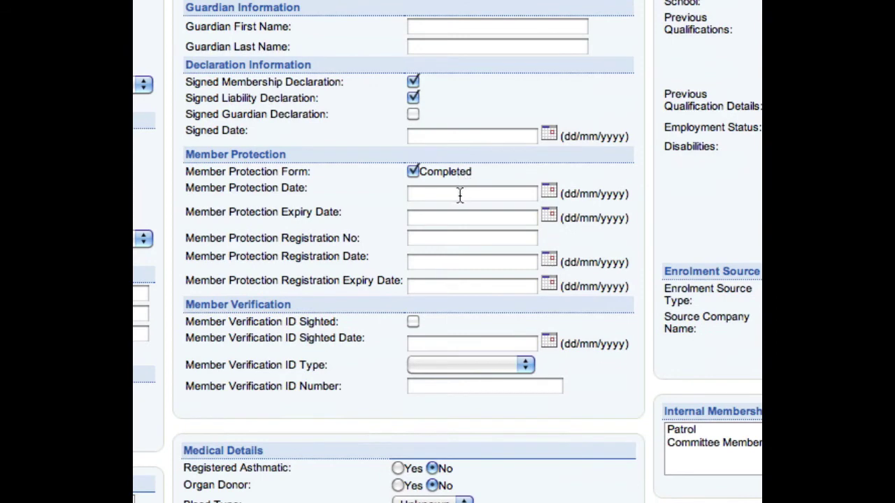
click(438, 199)
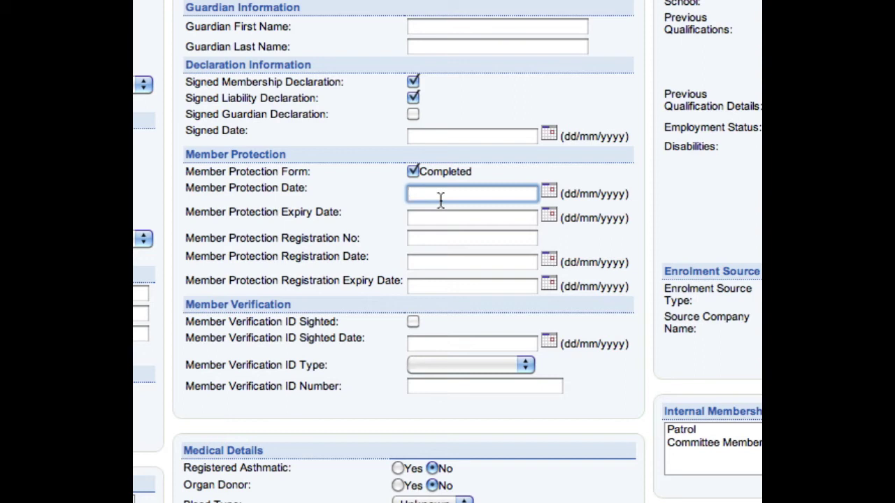
text(01/01/1996)
click(459, 218)
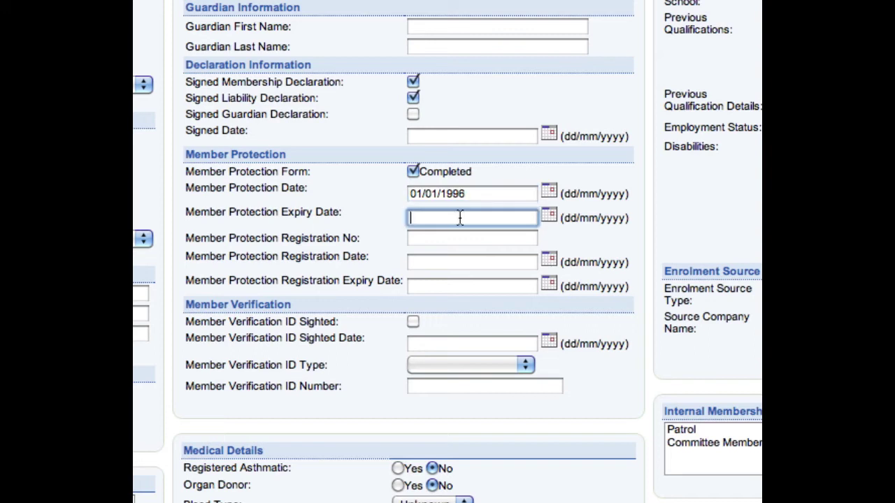
text(01/)
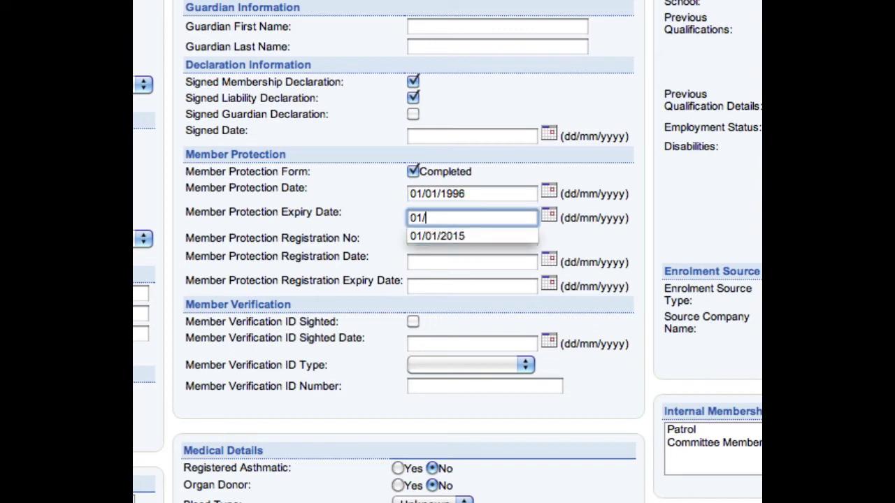
text(01/)
text(19)
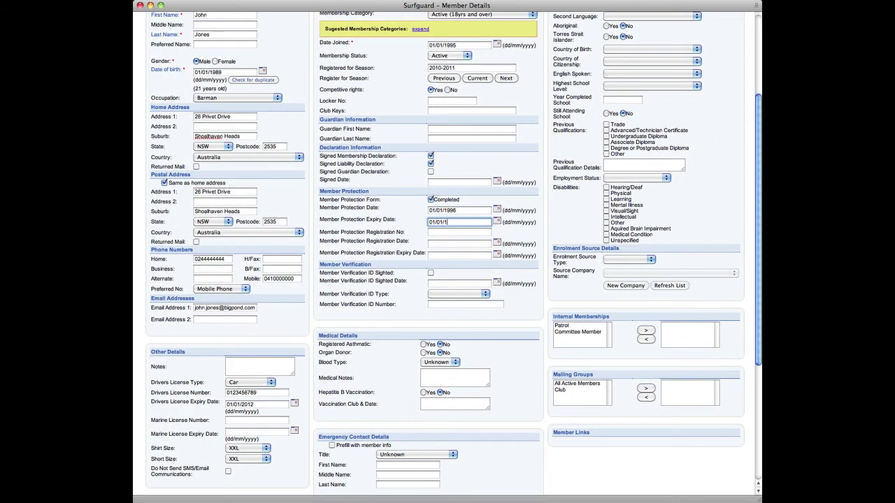
text(15)
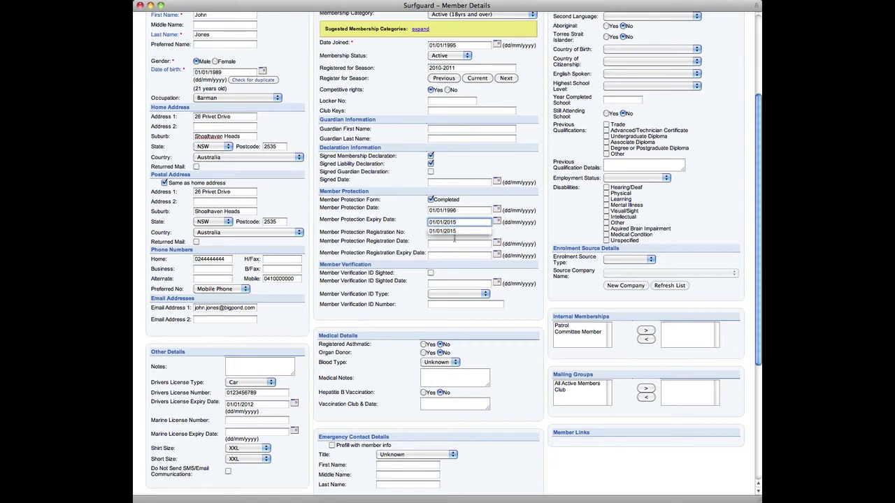
click(457, 237)
click(457, 243)
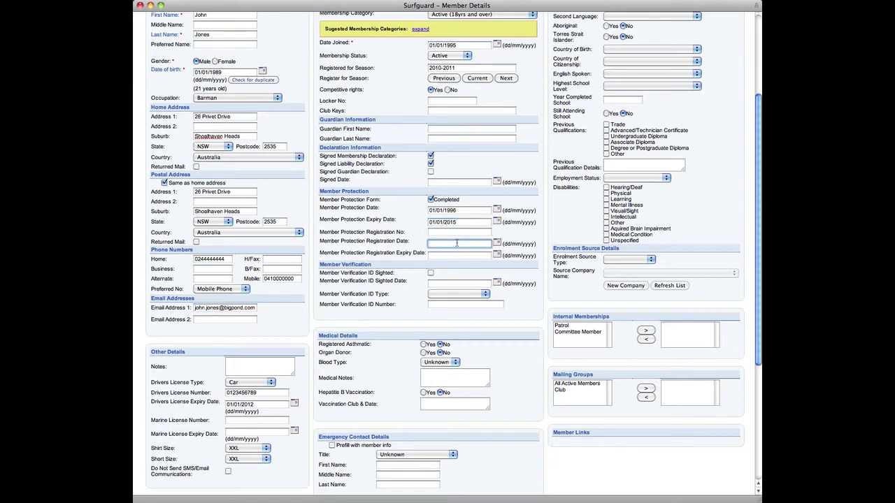
click(503, 363)
scroll(503, 364, down, 3)
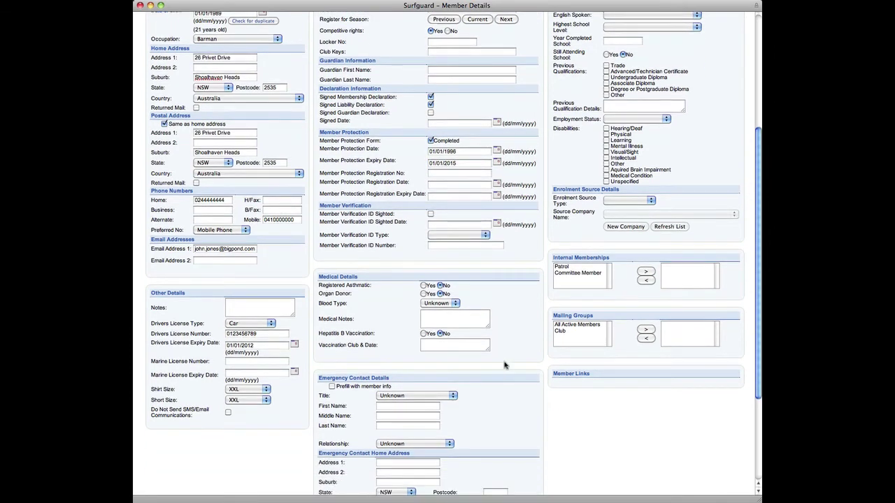
- Prefill the emergency contact from the member, enter the contact's first name and choose relationship Wife
scroll(504, 364, down, 3)
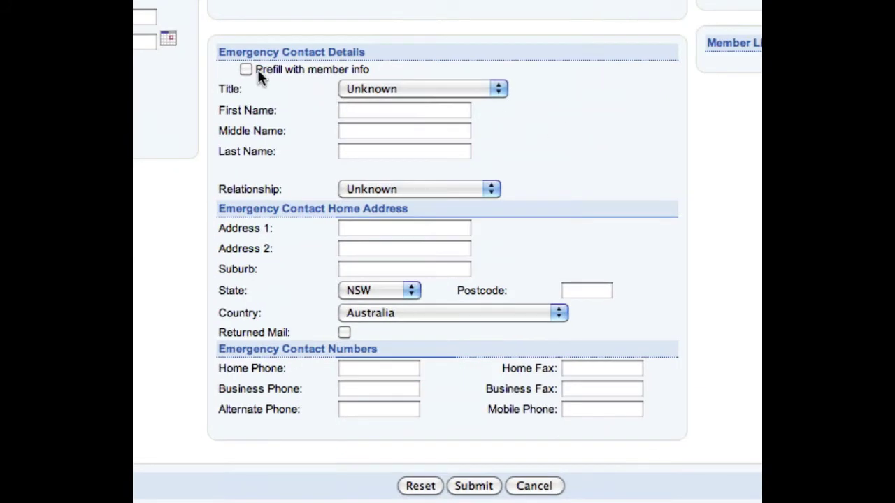
click(245, 70)
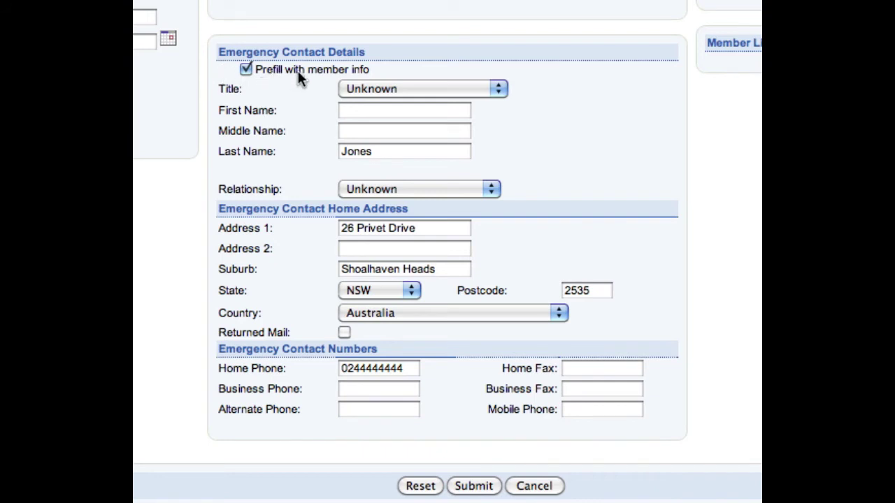
click(387, 112)
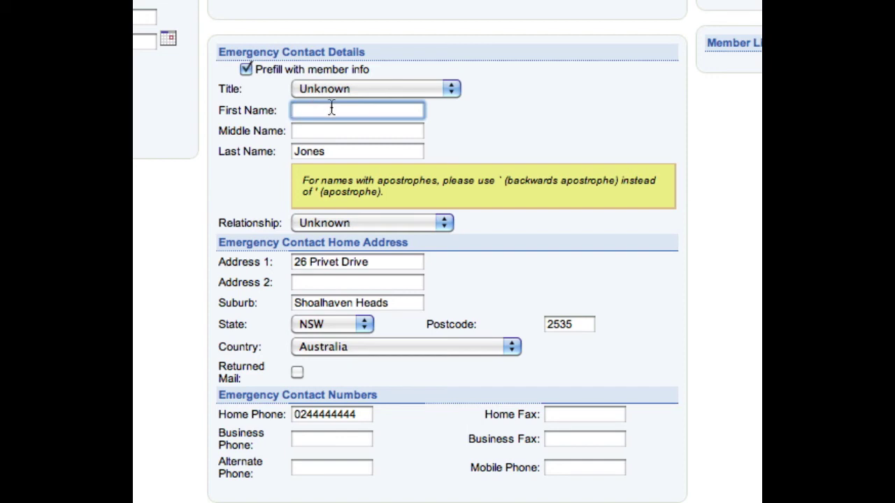
text(Janes)
key(BackSpace)
click(375, 221)
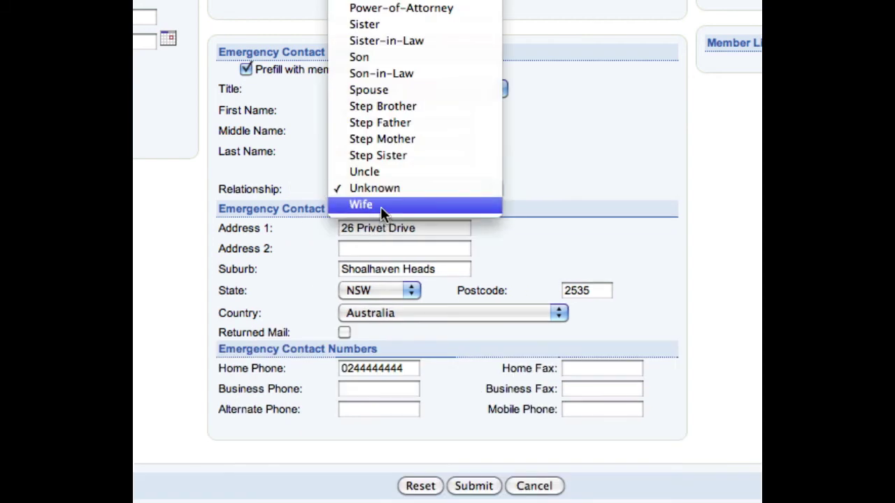
click(381, 206)
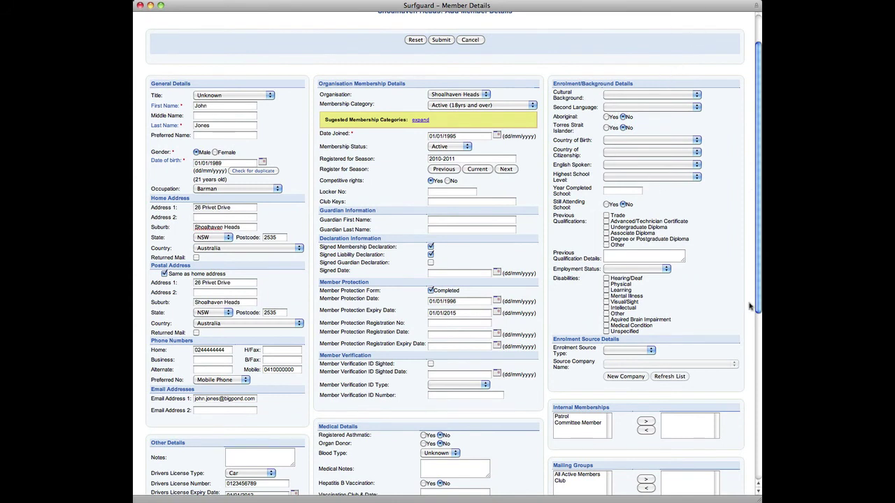
- Submit the completed member form and confirm adding the member details
scroll(759, 275, down, 1)
scroll(759, 276, down, 5)
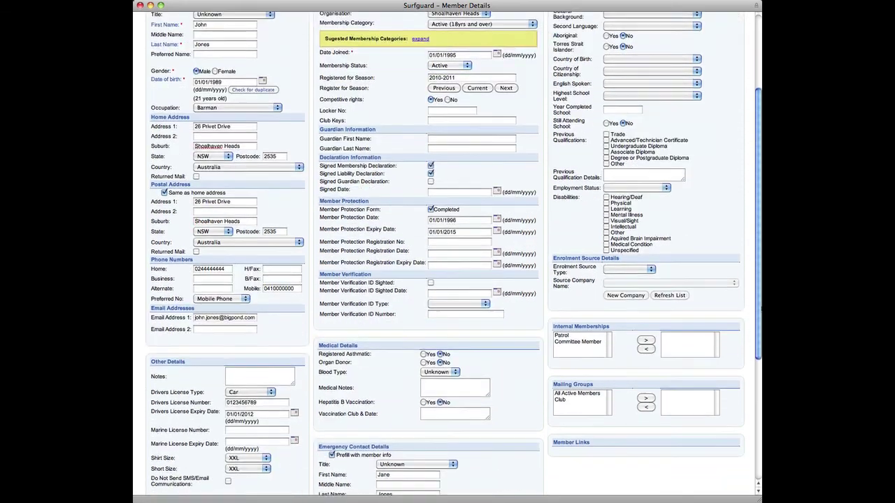
scroll(760, 325, down, 2)
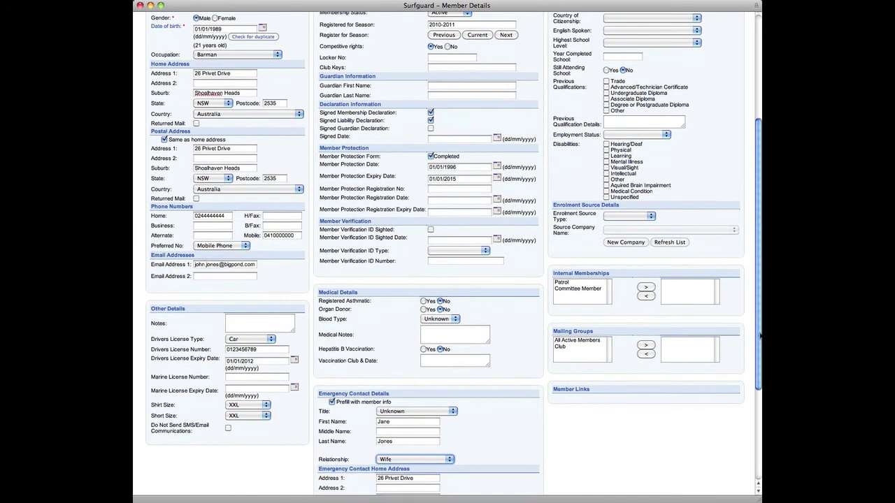
drag(760, 344, 759, 417)
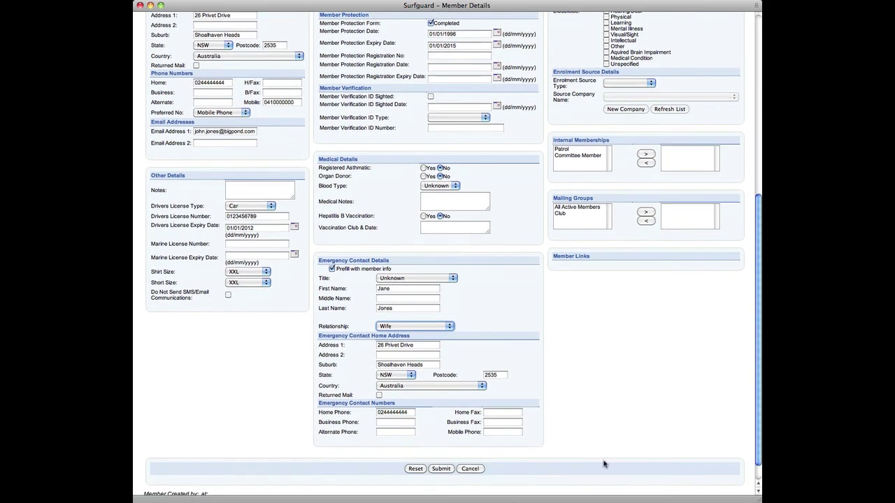
click(442, 470)
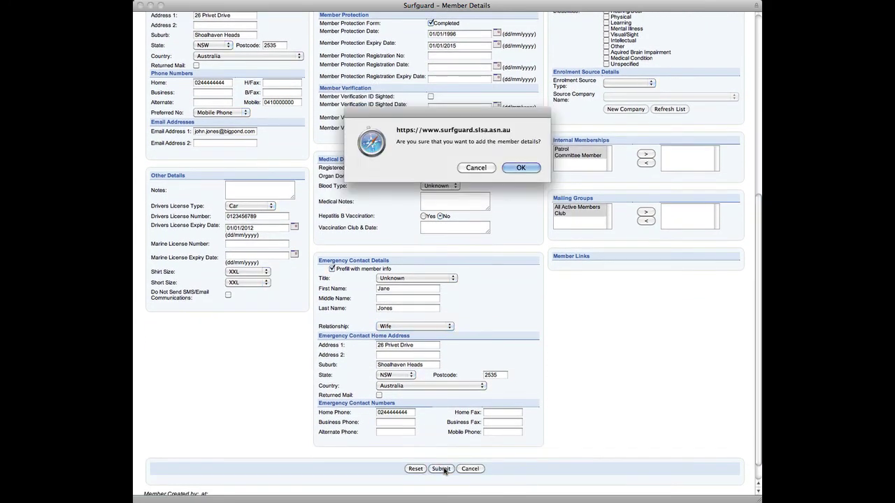
click(521, 168)
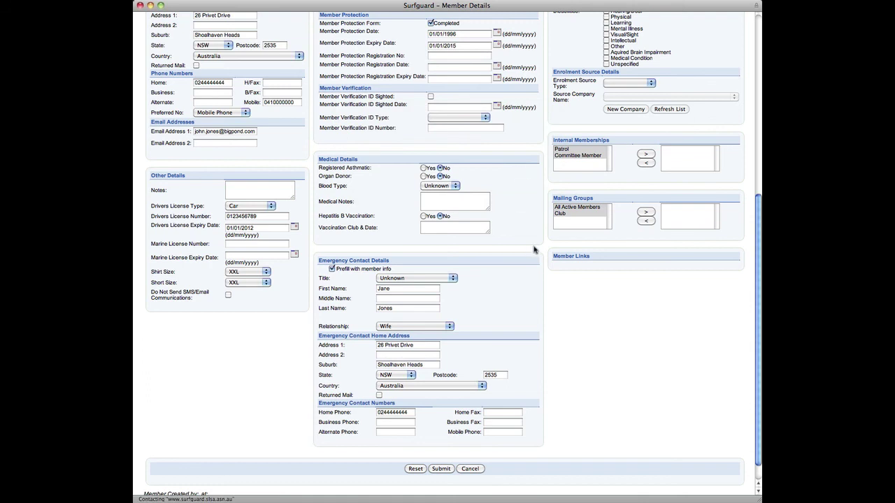